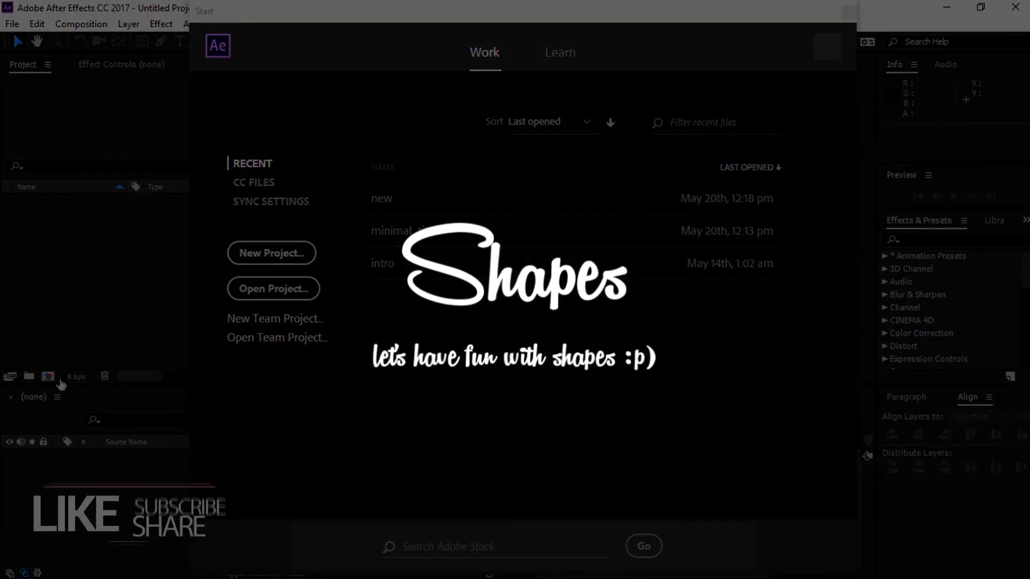
# Step: Start a new project with a 1920×1080, 20-second Comp 1
pyautogui.click(274, 252)
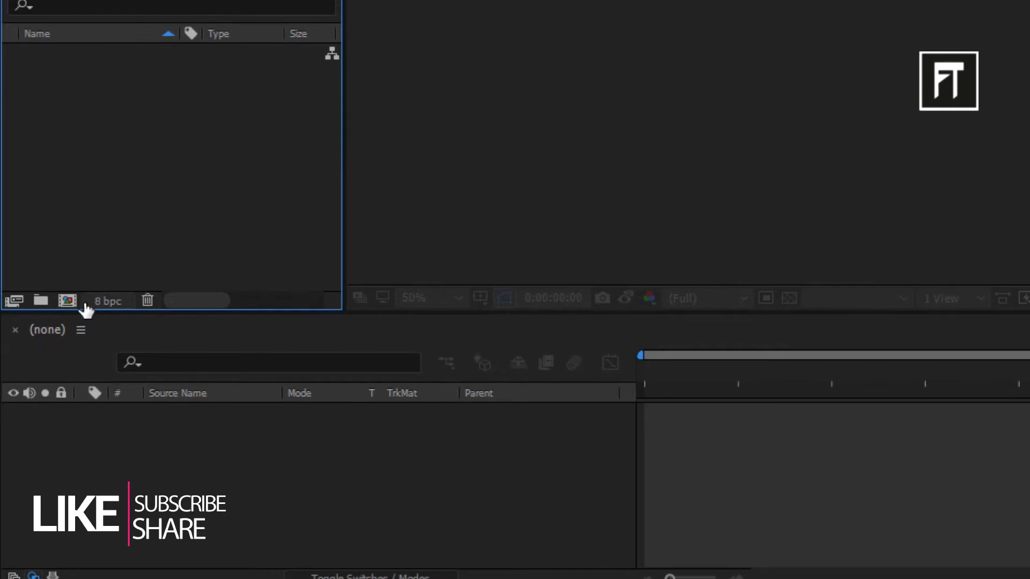
pyautogui.click(67, 301)
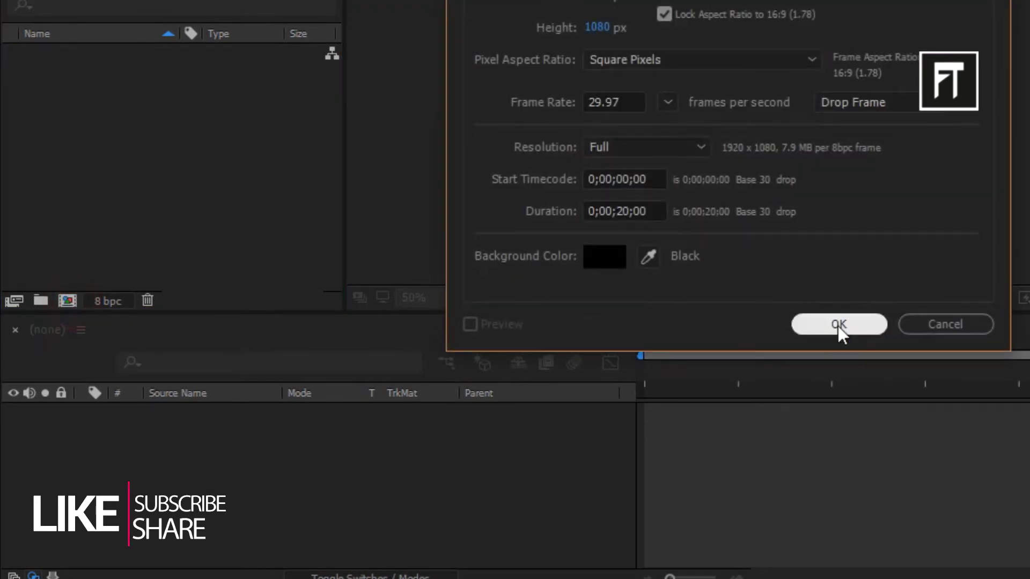
pyautogui.click(838, 324)
# Step: Fill Comp 1 with a medium royal blue solid layer
pyautogui.rightClick(258, 310)
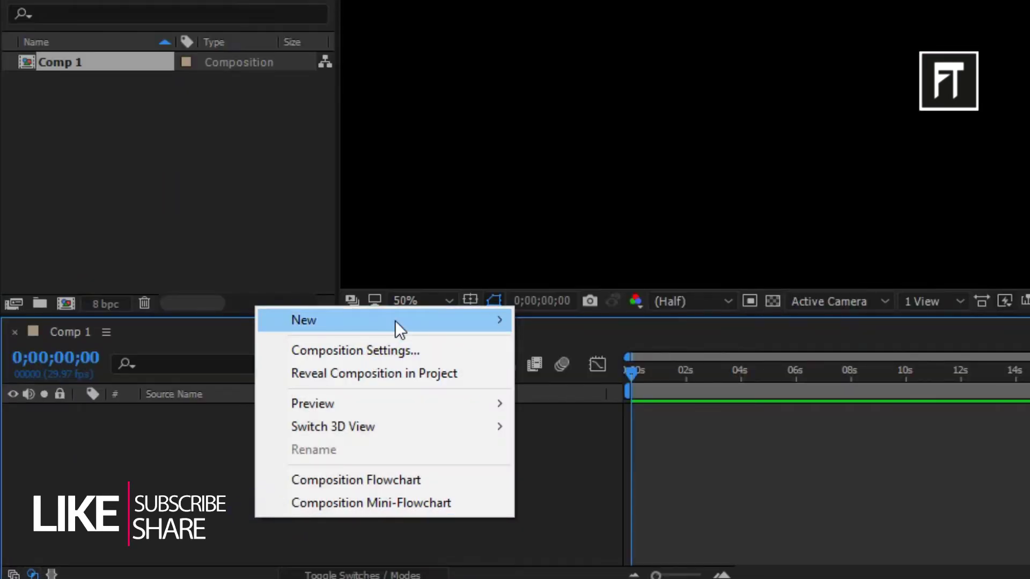
pyautogui.moveTo(339, 321)
pyautogui.click(555, 370)
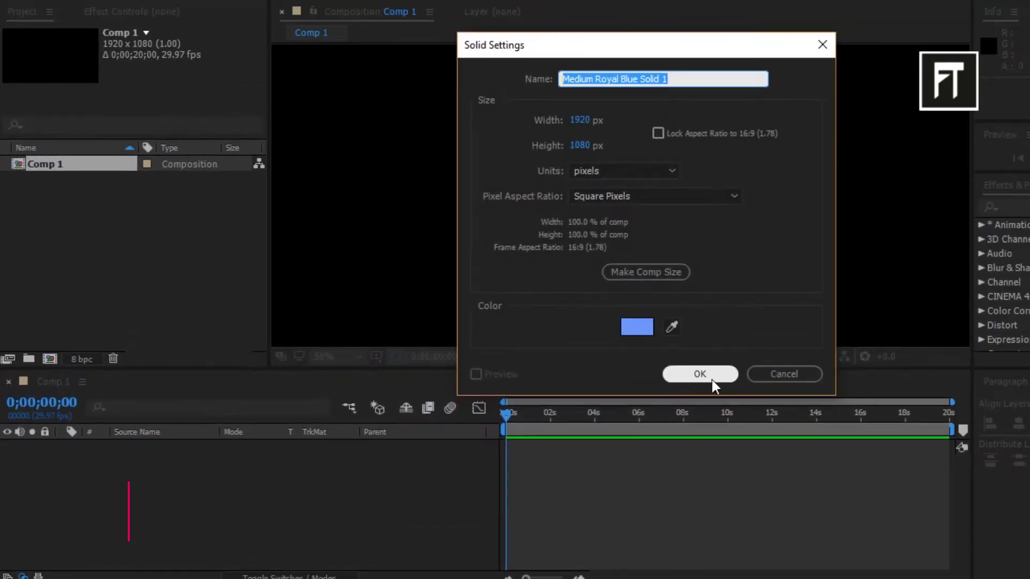
pyautogui.click(848, 325)
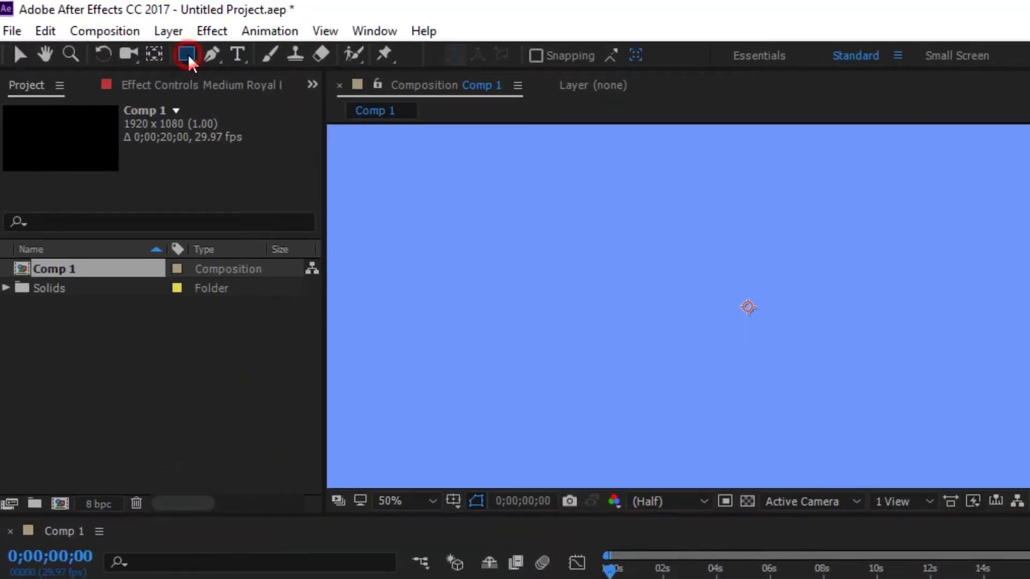
# Step: Switch to the Rectangle Tool and undo the mask accidentally drawn on the solid
pyautogui.click(187, 53)
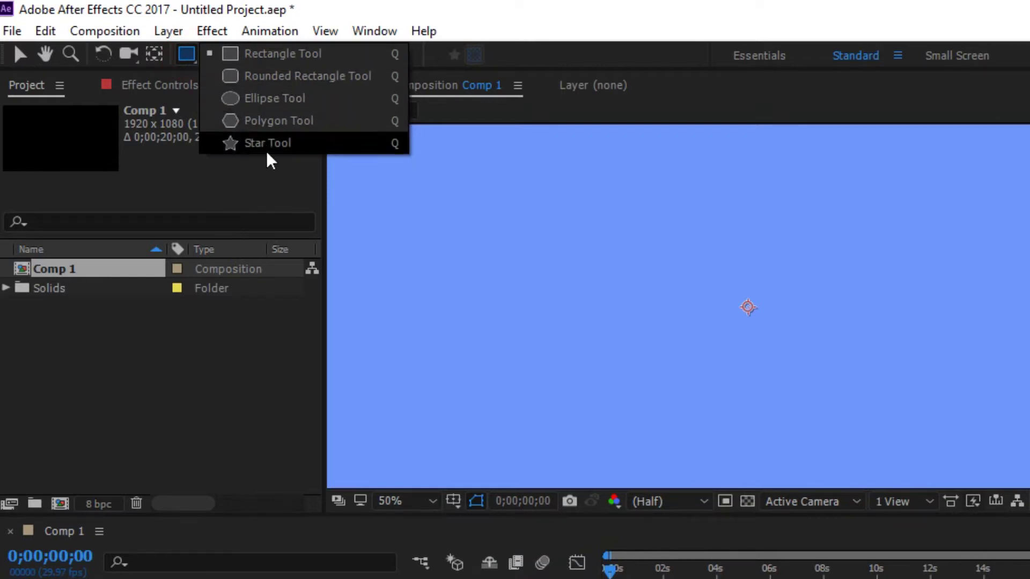
pyautogui.click(288, 53)
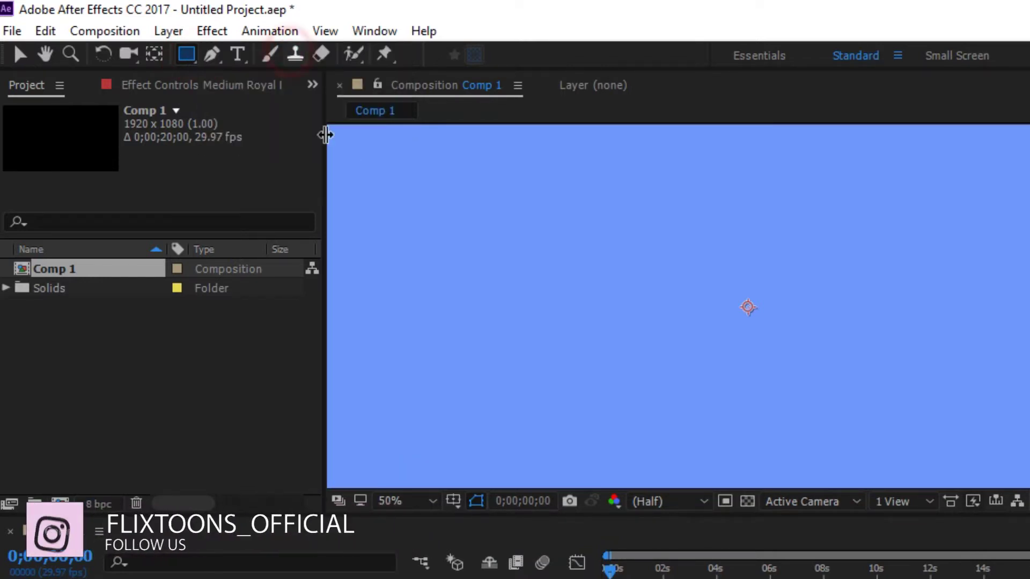
pyautogui.click(406, 153)
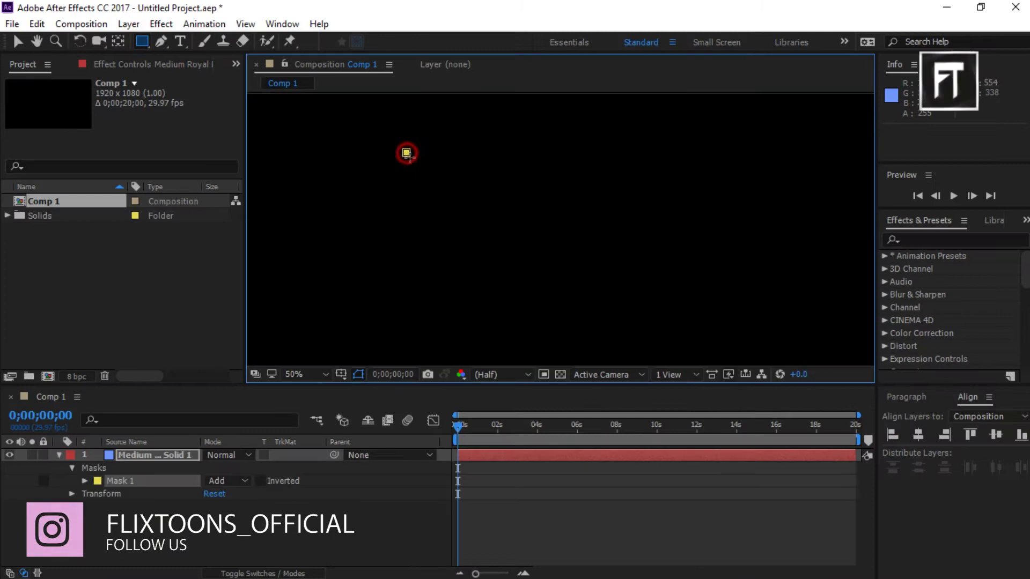
pyautogui.moveTo(406, 153); pyautogui.dragTo(509, 239)
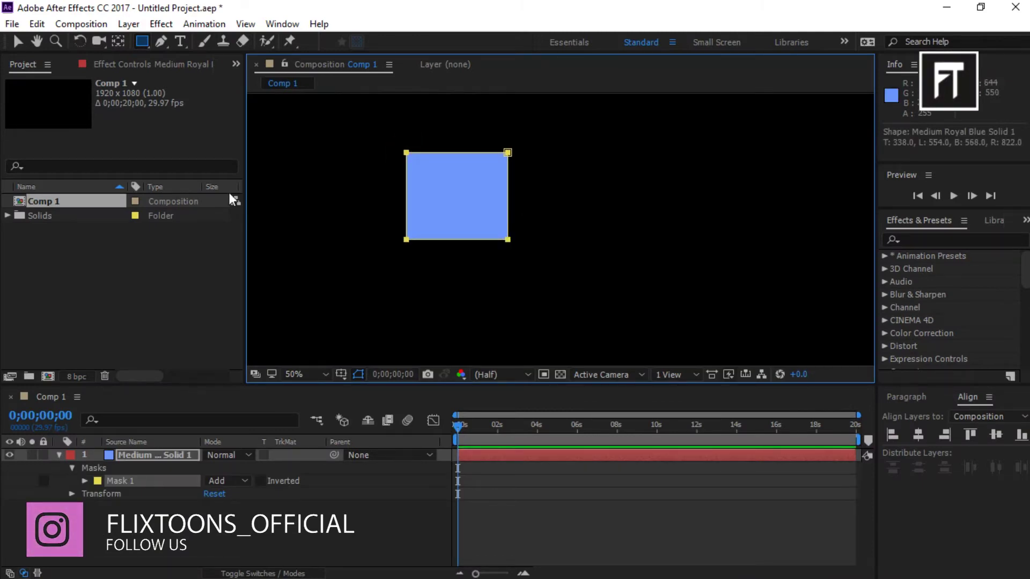
pyautogui.click(37, 24)
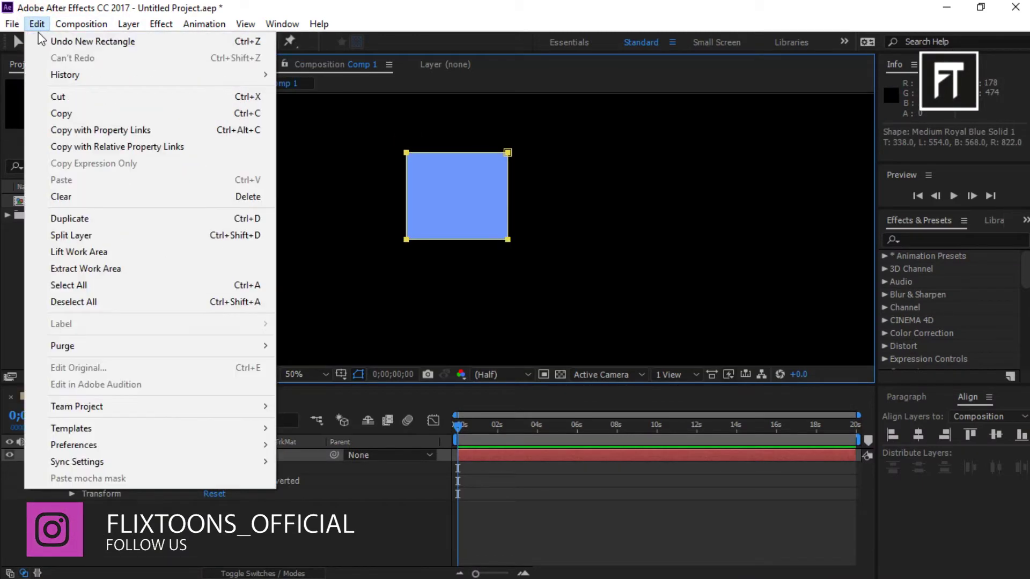
pyautogui.click(92, 41)
# Step: Draw a small white-outlined square left of centre on a new shape layer
pyautogui.click(170, 531)
pyautogui.press('q')
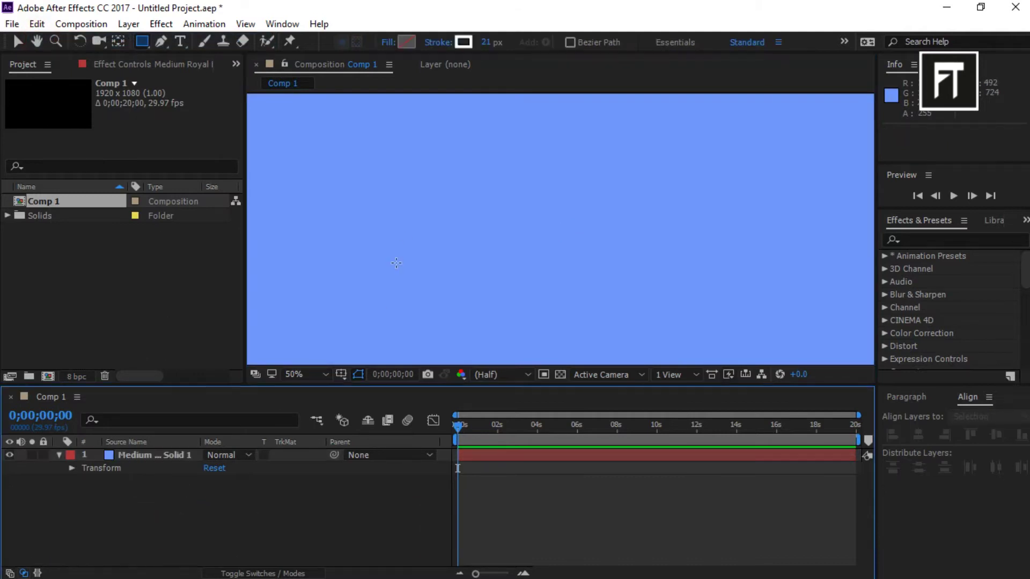
pyautogui.scroll(-1, 551, 187)
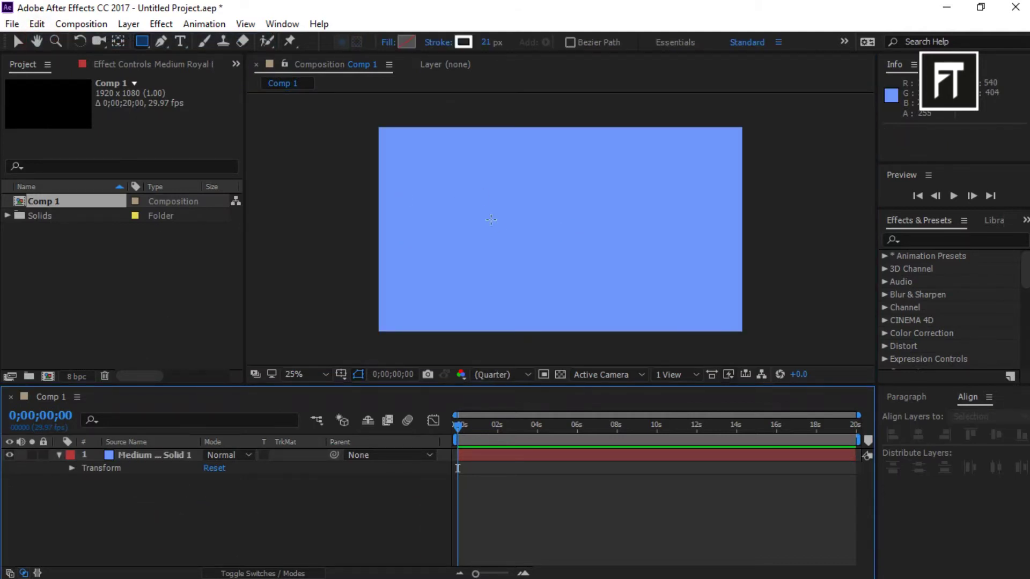
pyautogui.moveTo(522, 221); pyautogui.dragTo(543, 237)
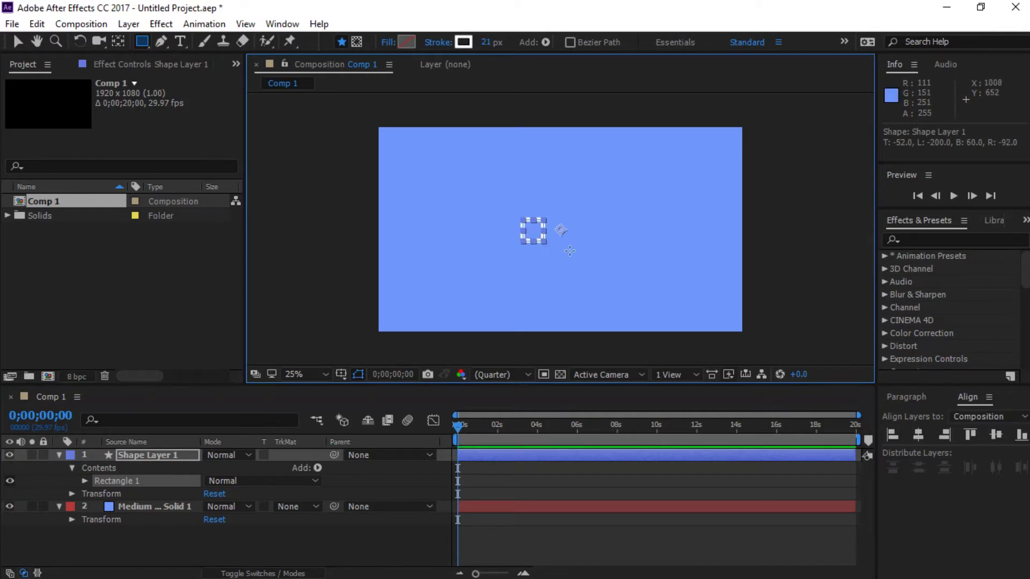
pyautogui.scroll(1, 546, 238)
pyautogui.scroll(1, 548, 253)
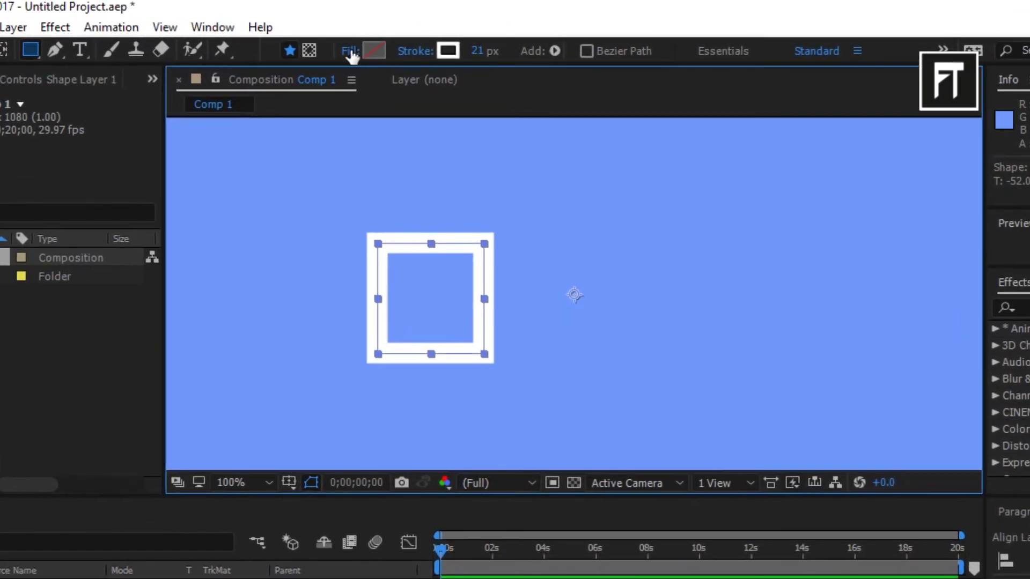
pyautogui.click(351, 51)
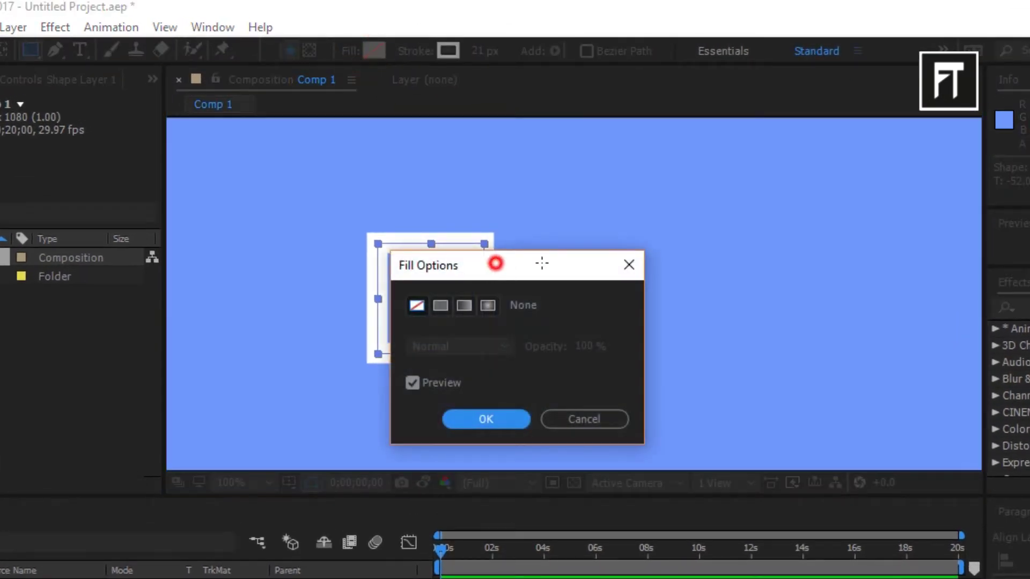
pyautogui.moveTo(496, 264); pyautogui.dragTo(678, 209)
pyautogui.click(625, 252)
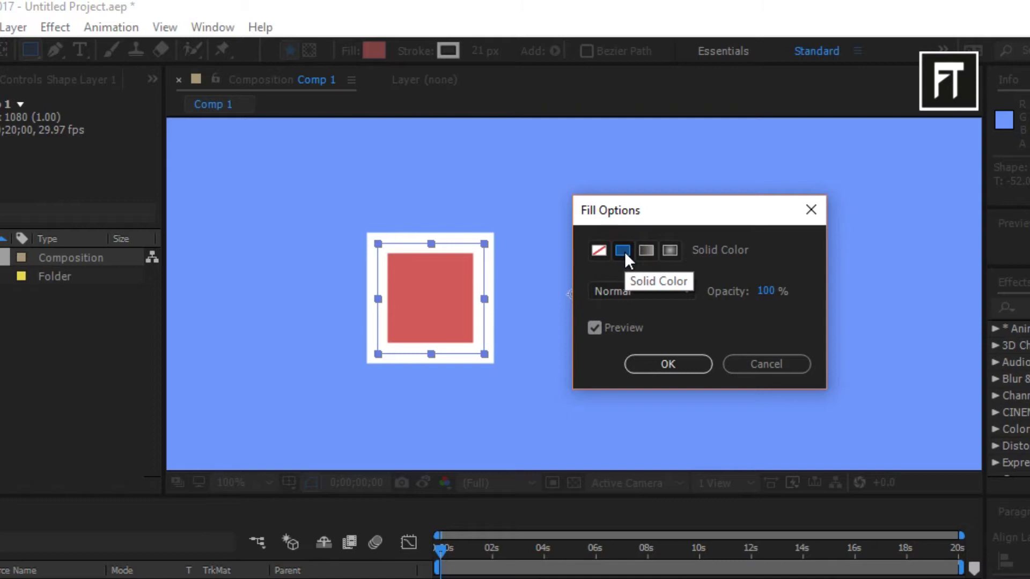
pyautogui.click(667, 364)
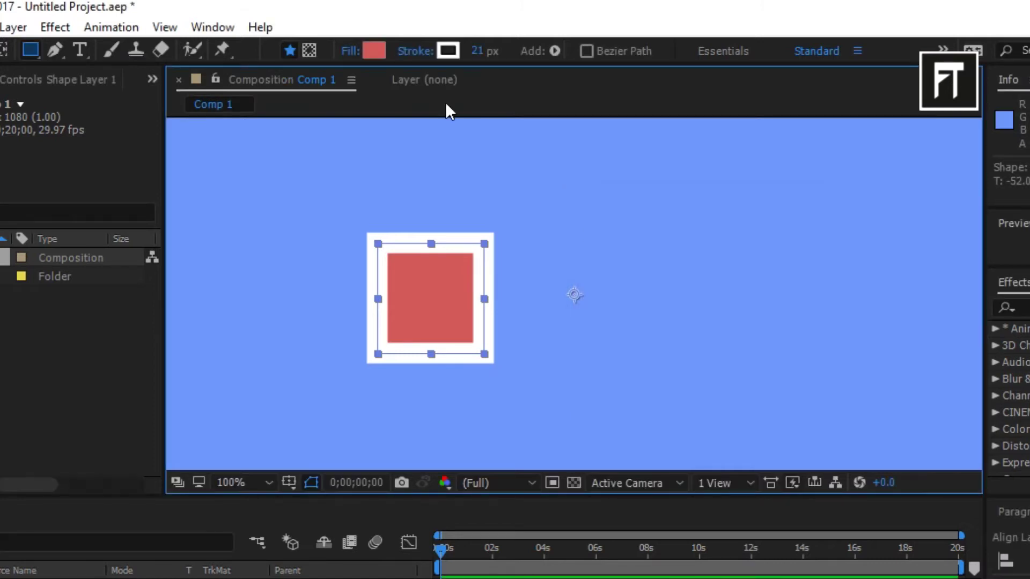
pyautogui.click(375, 50)
pyautogui.moveTo(161, 315); pyautogui.dragTo(93, 322)
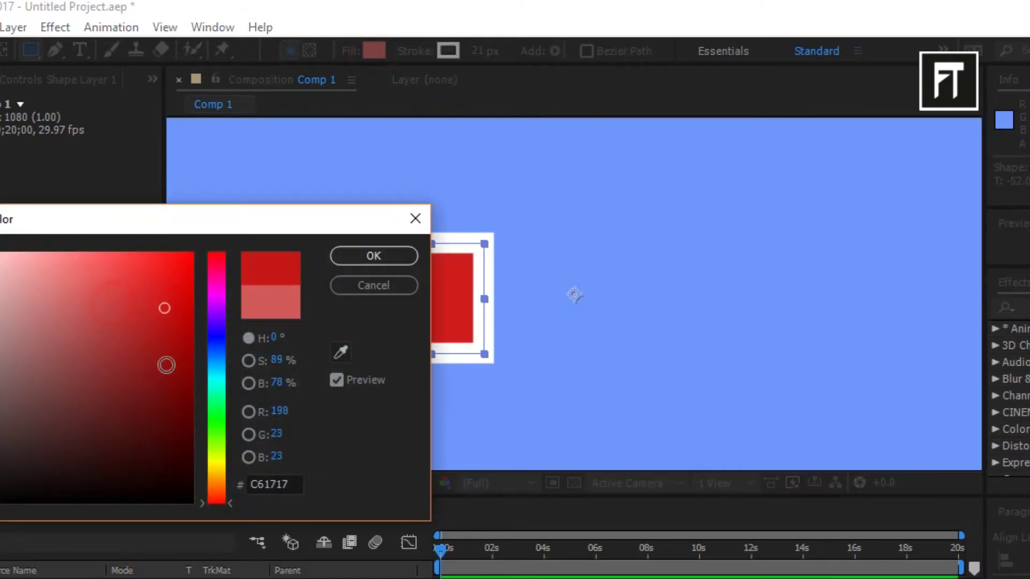
pyautogui.click(372, 286)
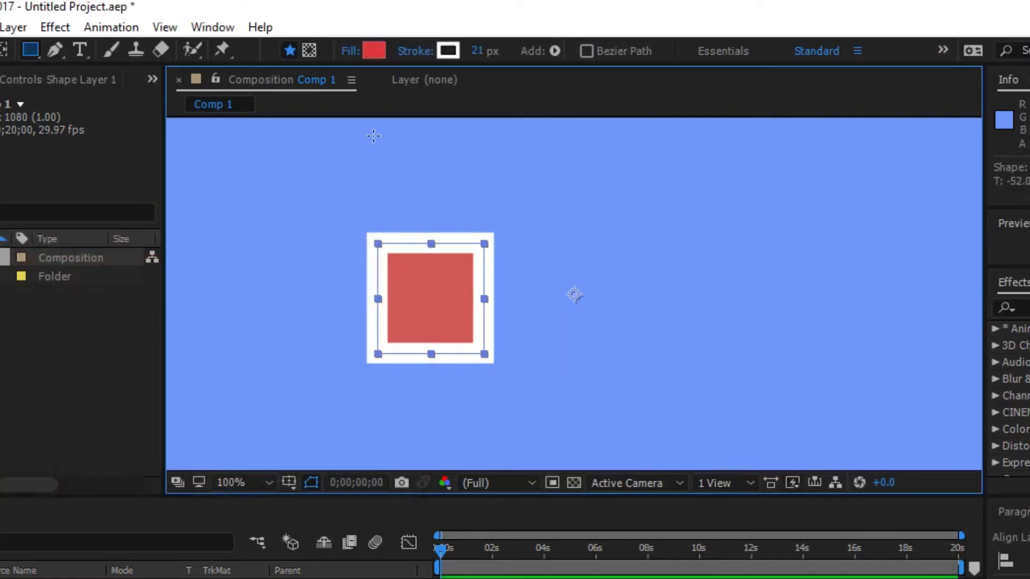
pyautogui.click(351, 51)
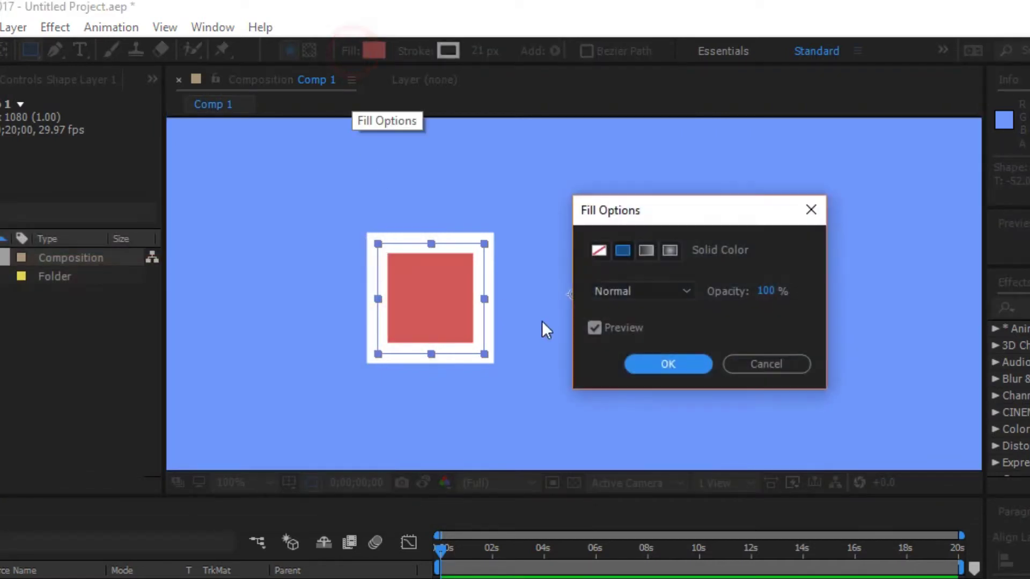
pyautogui.click(600, 251)
pyautogui.click(673, 362)
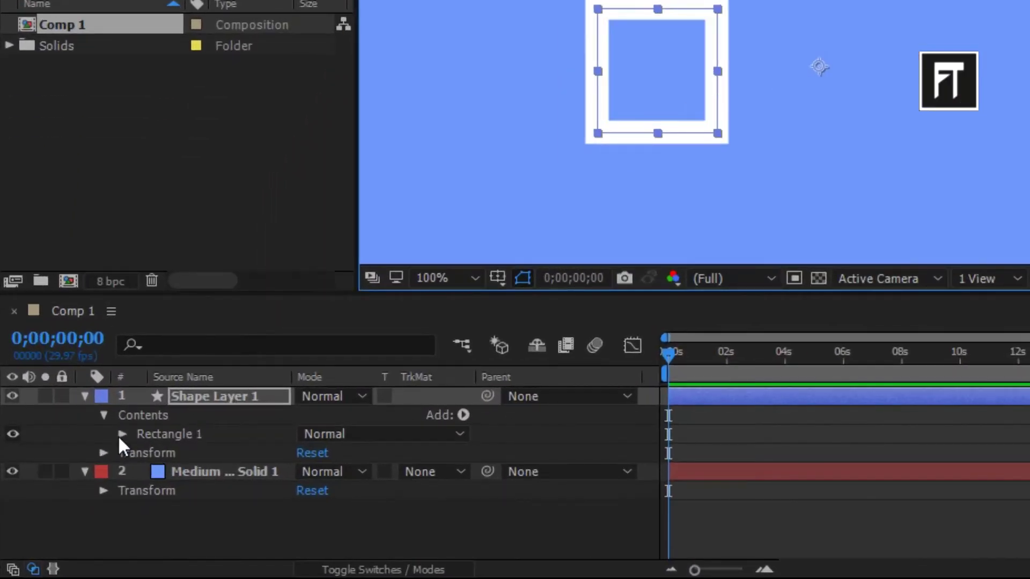
# Step: Thin the square's outline to a 10-pixel stroke and reveal Transform: Rectangle 1
pyautogui.click(120, 435)
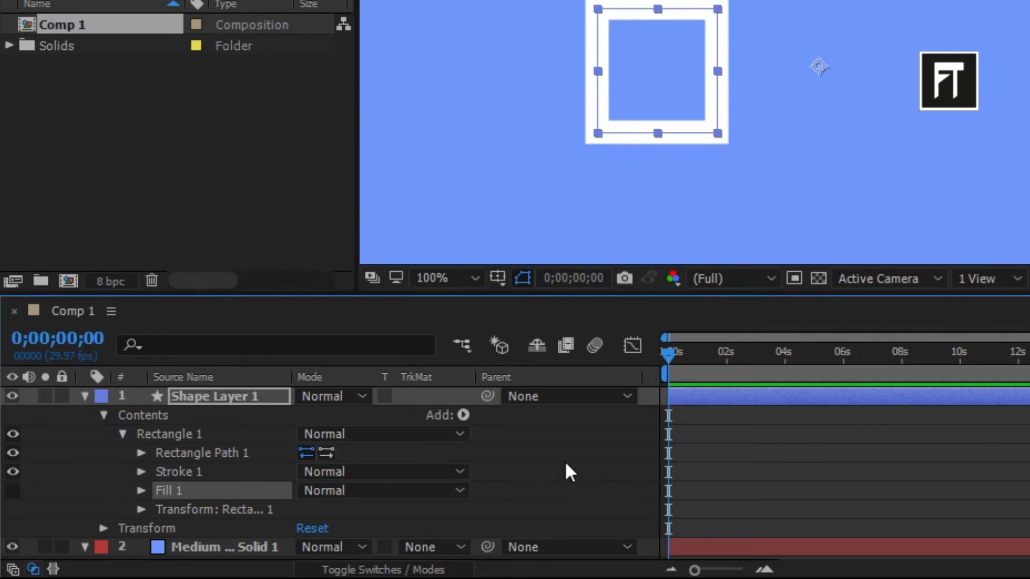
pyautogui.scroll(-1, 564, 460)
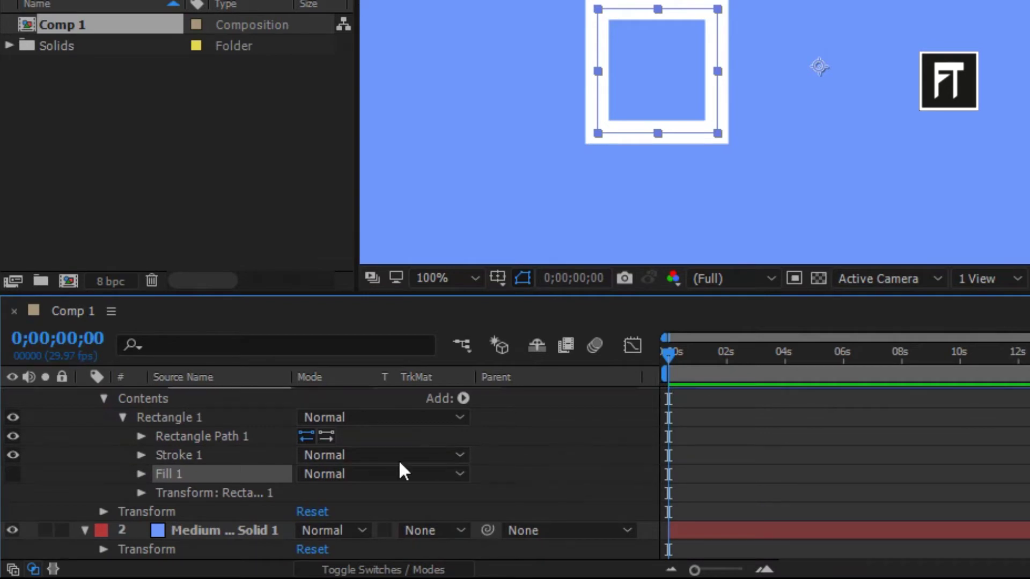
pyautogui.click(141, 456)
pyautogui.scroll(-3, 202, 467)
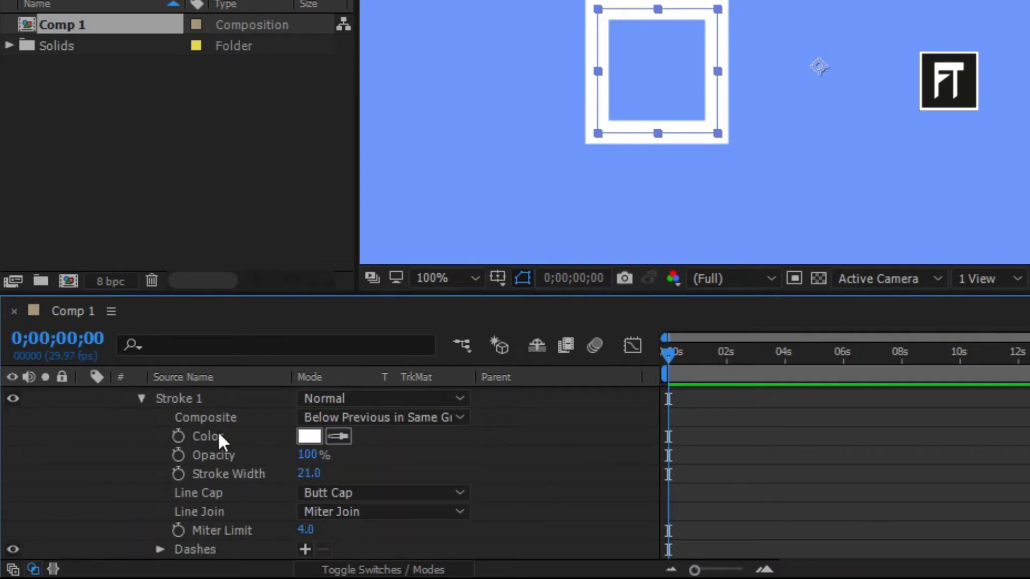
pyautogui.scroll(-2, 452, 462)
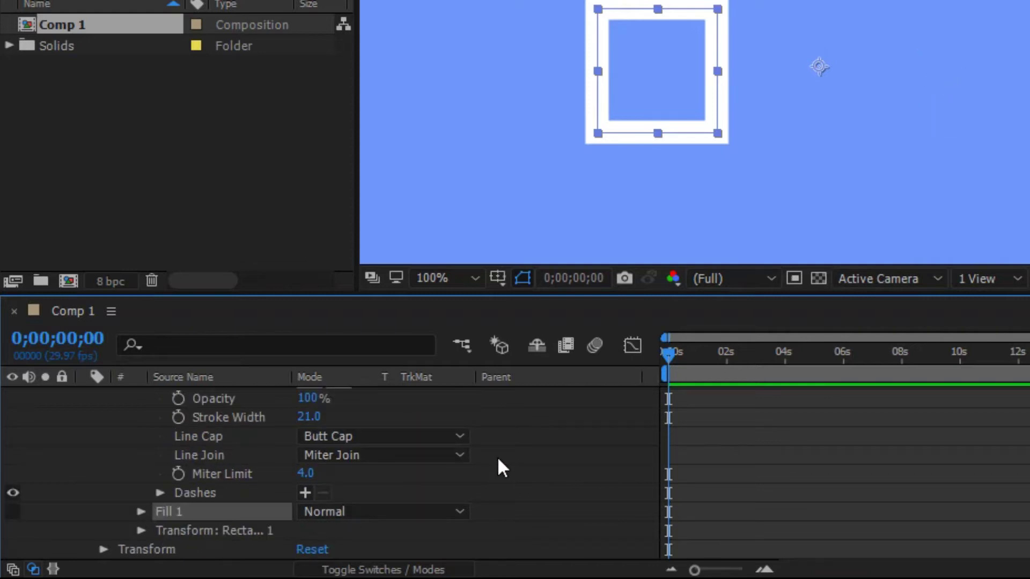
pyautogui.scroll(2, 497, 457)
pyautogui.moveTo(305, 473); pyautogui.dragTo(290, 474)
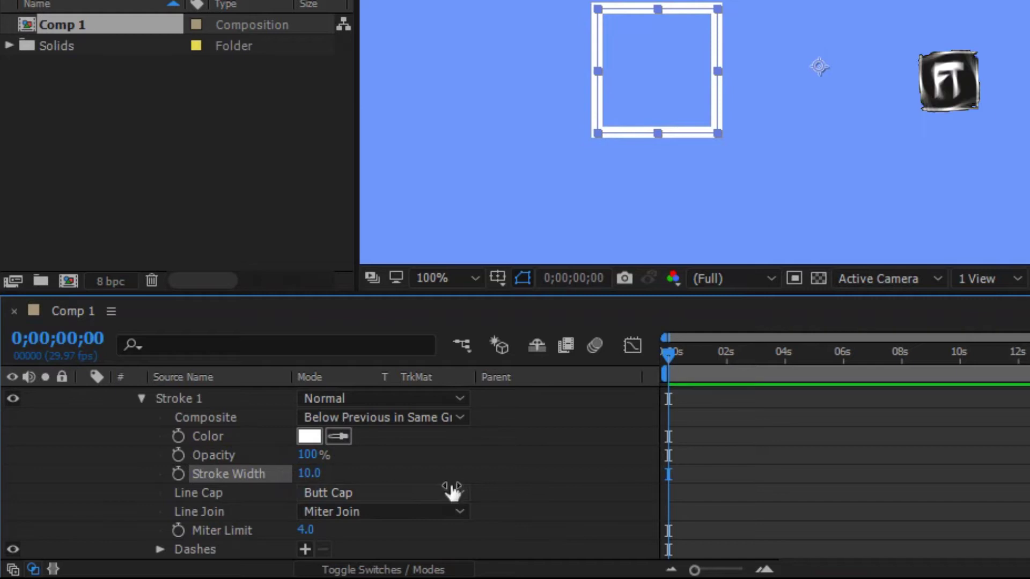
pyautogui.scroll(-3, 451, 482)
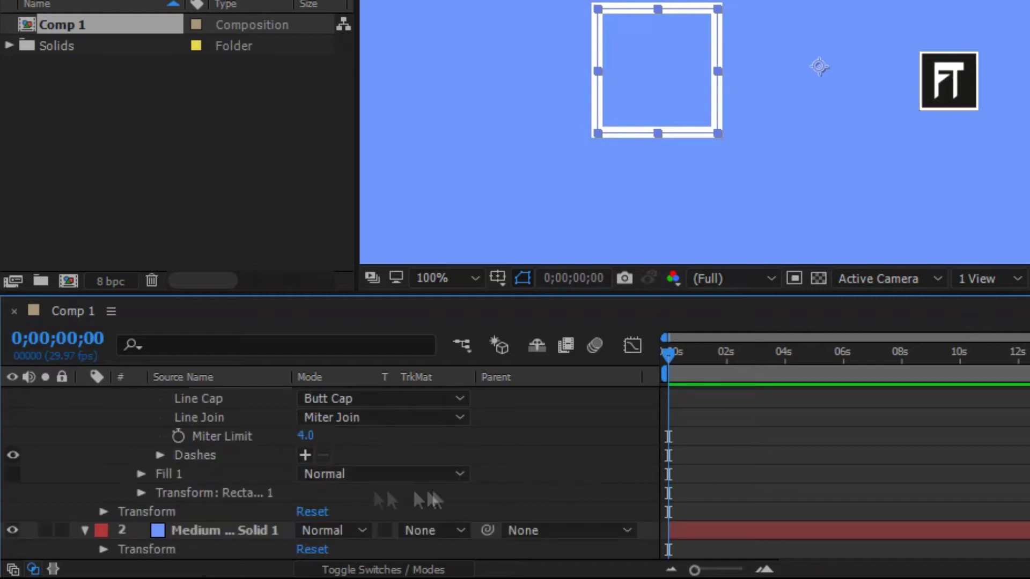
pyautogui.click(140, 492)
pyautogui.scroll(-3, 437, 463)
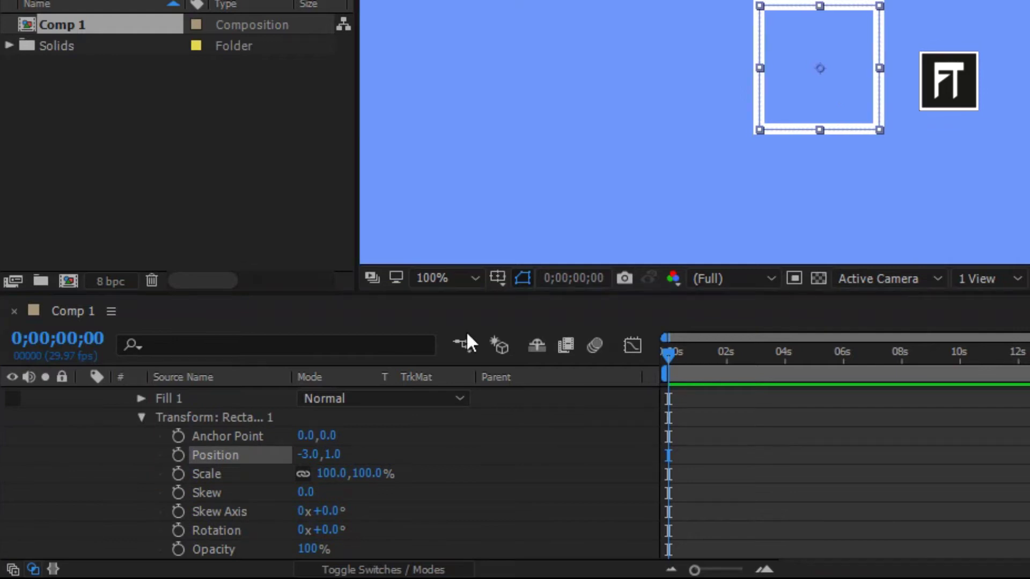
# Step: Keyframe the square's Position to rise from centre at 0 s to Y ≈ -378 at 2 s
pyautogui.click(178, 454)
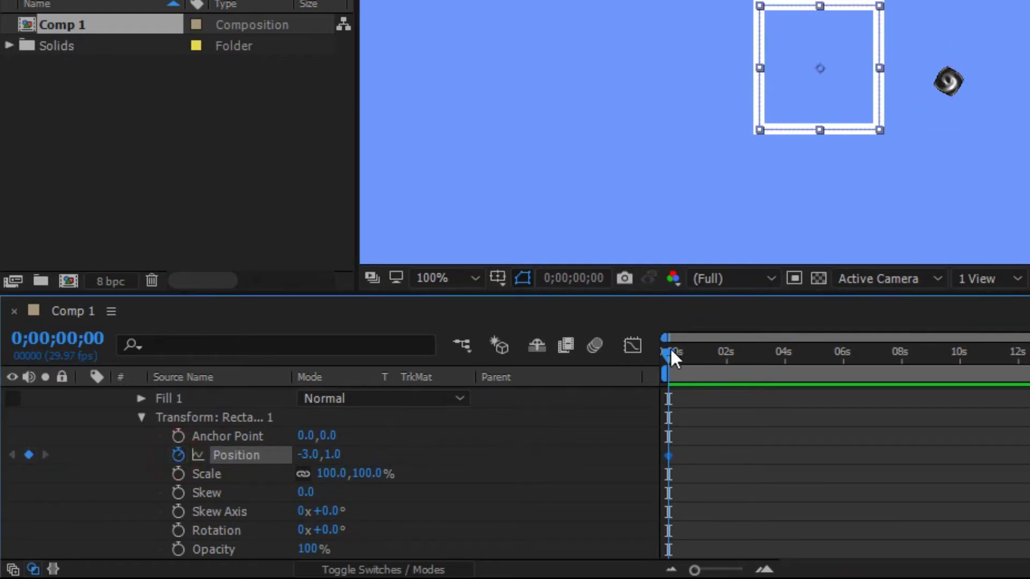
pyautogui.moveTo(670, 350); pyautogui.dragTo(730, 352)
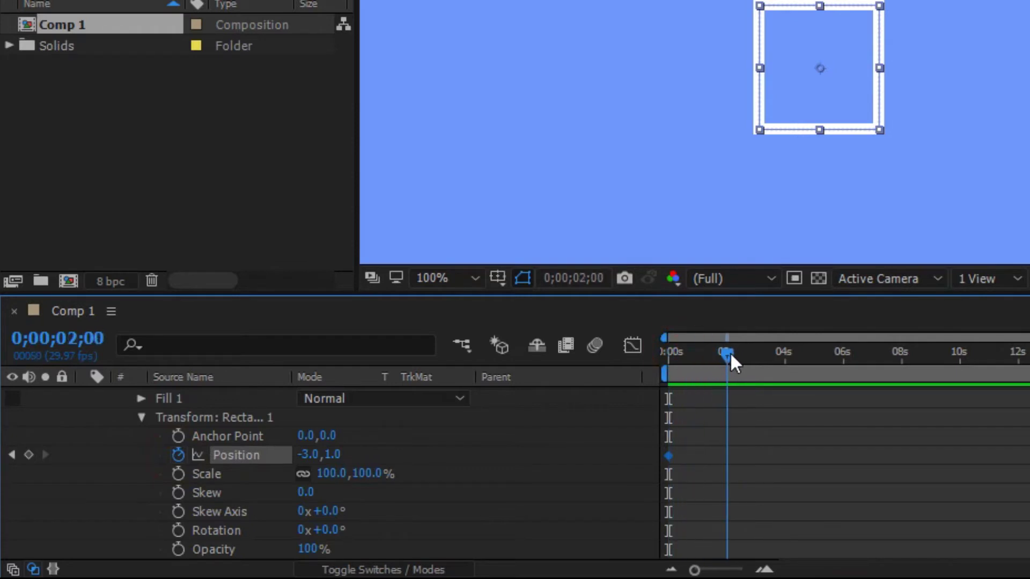
pyautogui.moveTo(331, 455); pyautogui.dragTo(346, 455)
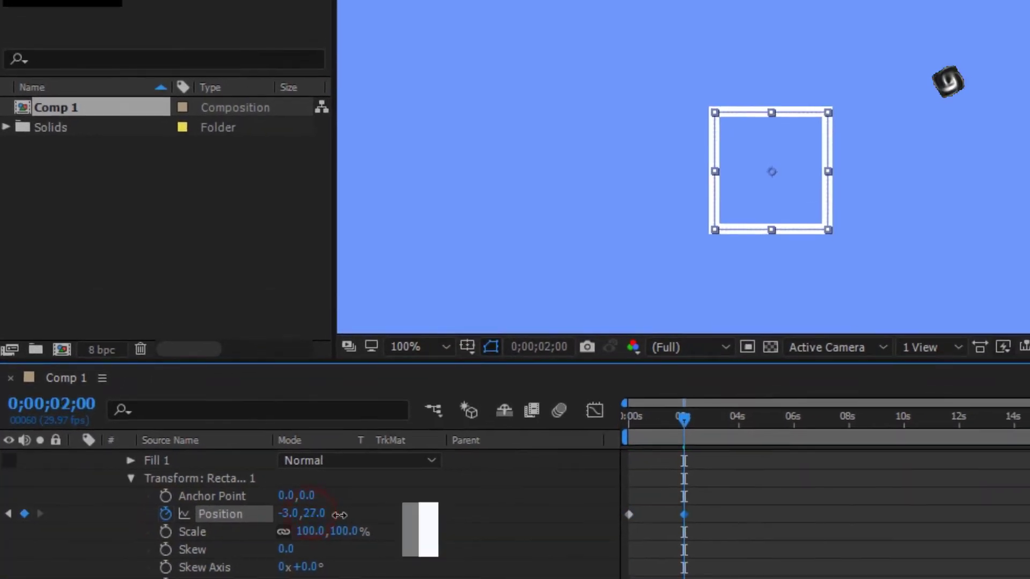
pyautogui.moveTo(340, 514); pyautogui.dragTo(322, 515)
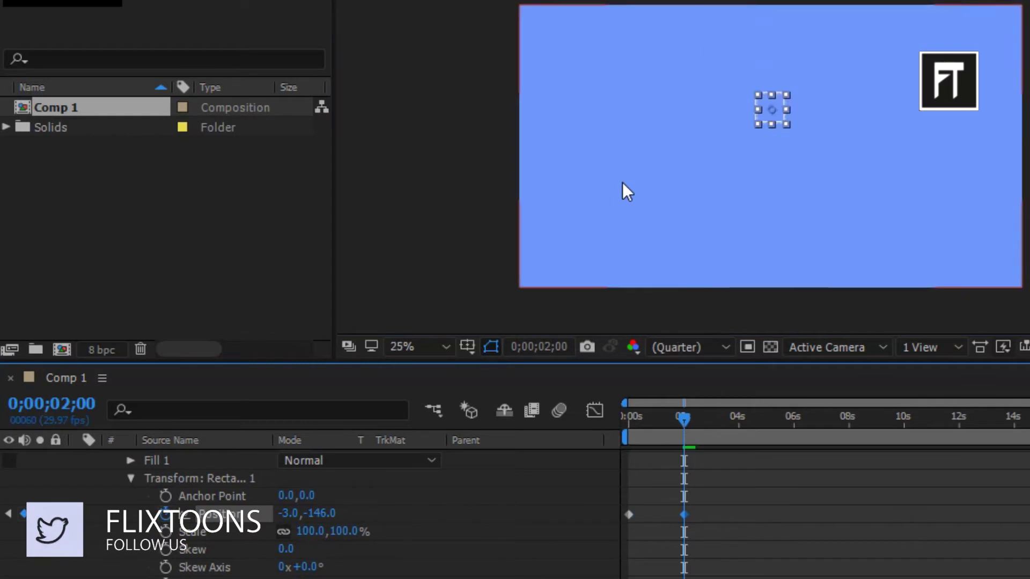
pyautogui.scroll(-1, 623, 182)
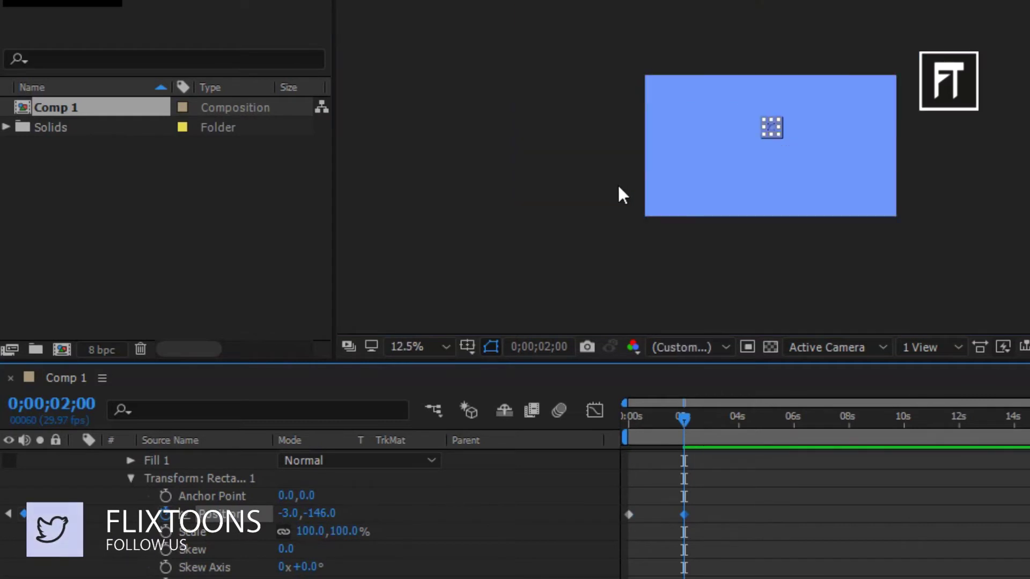
pyautogui.scroll(2, 618, 183)
pyautogui.scroll(-1, 617, 186)
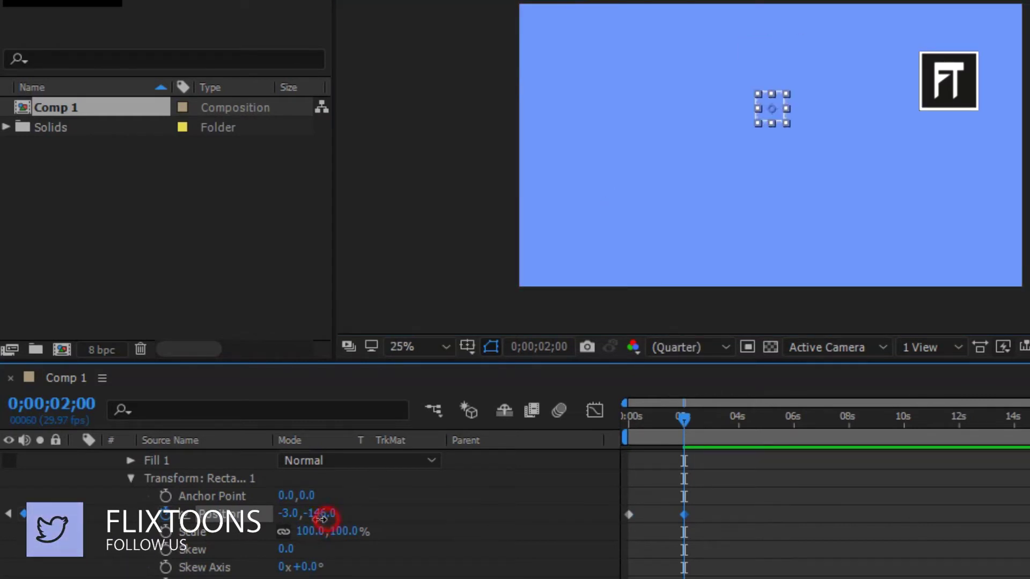
pyautogui.moveTo(329, 513); pyautogui.dragTo(87, 523)
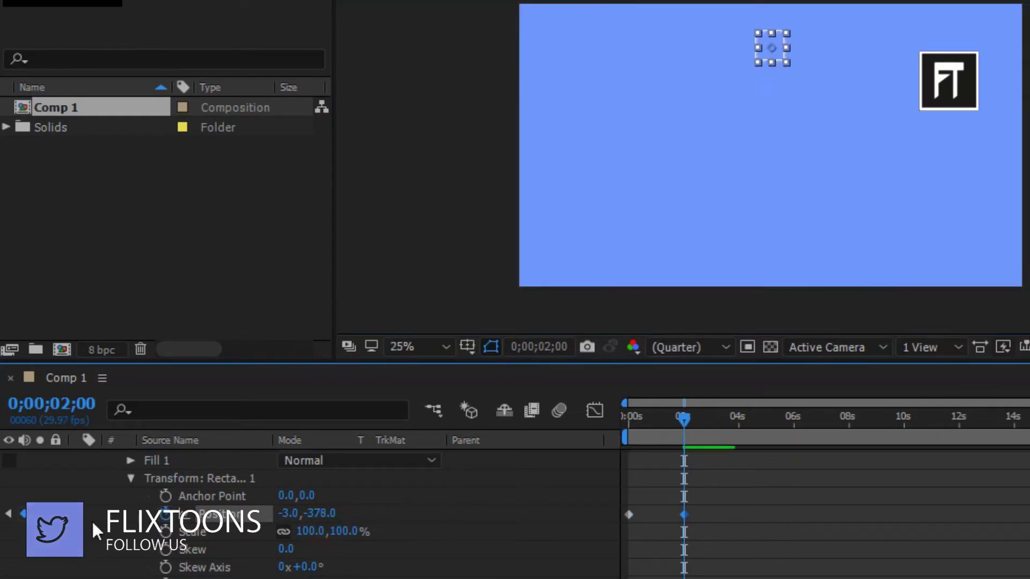
pyautogui.scroll(3, 448, 516)
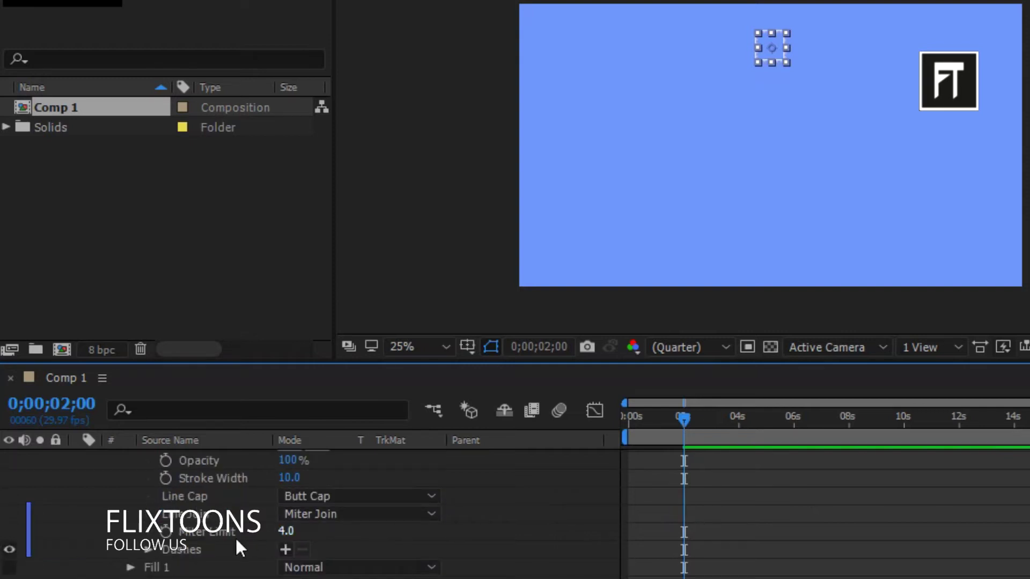
pyautogui.scroll(2, 232, 537)
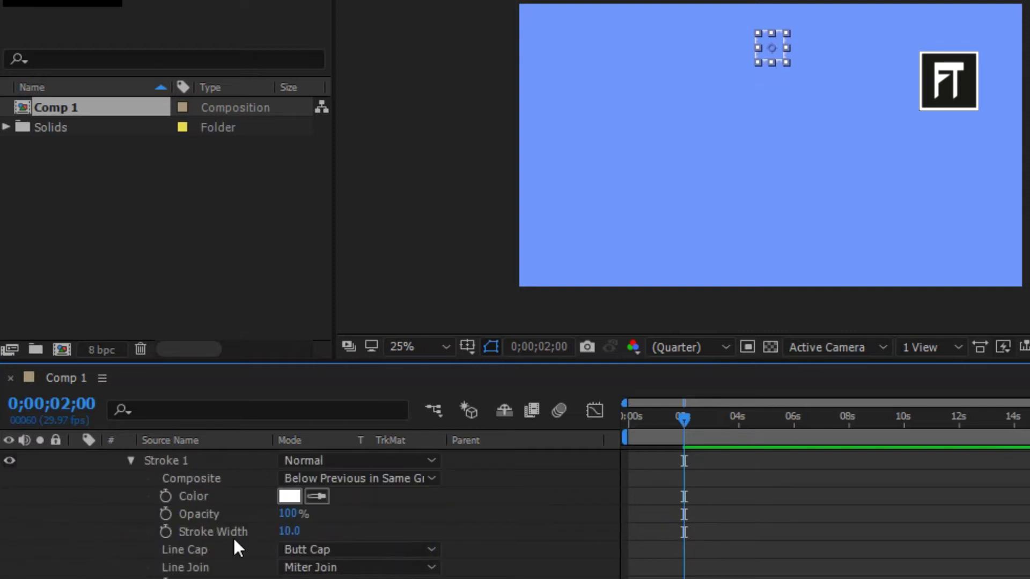
# Step: Keyframe Stroke Width at 0 for 0 s and 2 s, and 20 at about 1 s
pyautogui.click(166, 532)
pyautogui.click(289, 531)
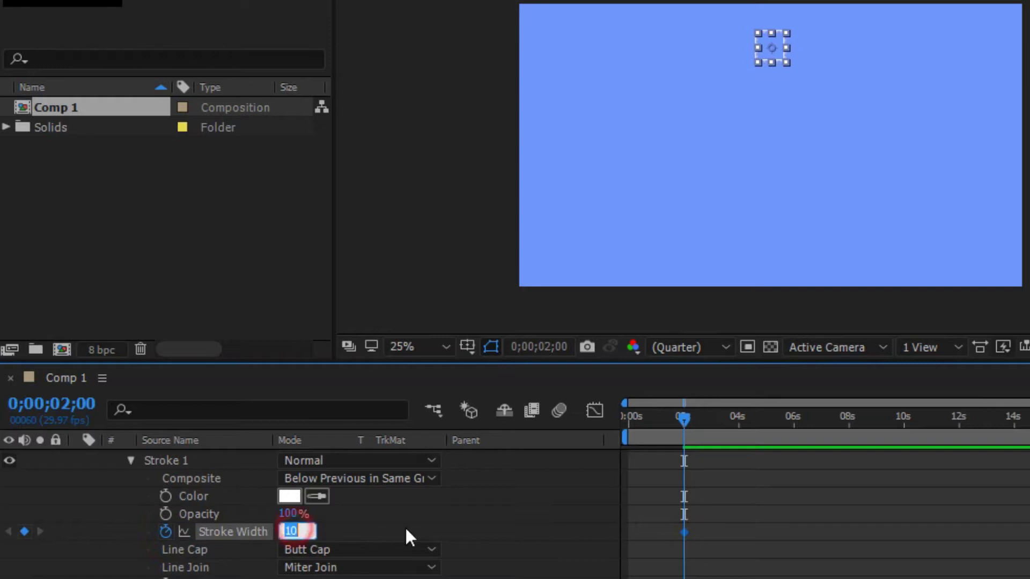
pyautogui.write('0')
pyautogui.press('Return')
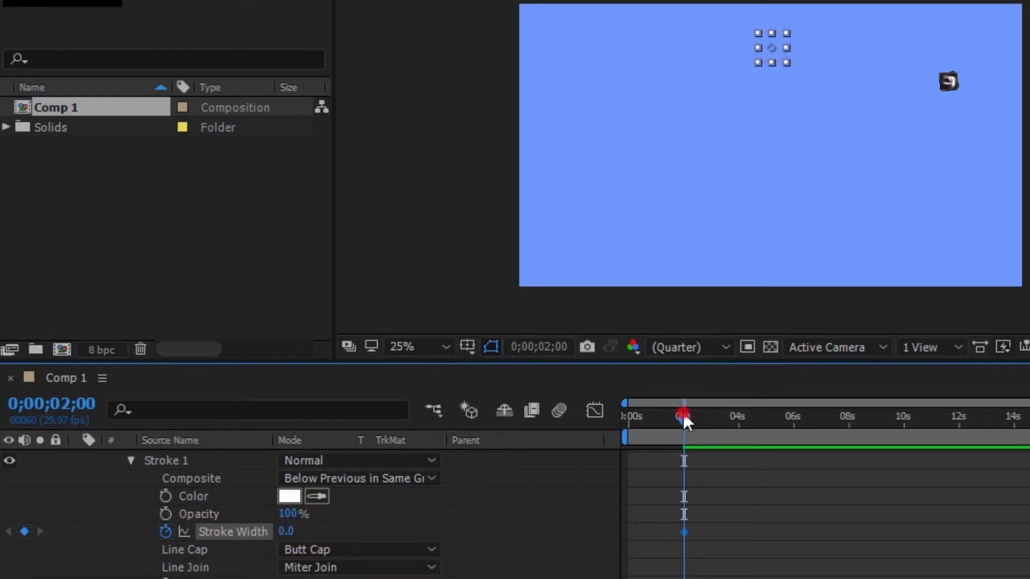
pyautogui.moveTo(683, 415); pyautogui.dragTo(611, 414)
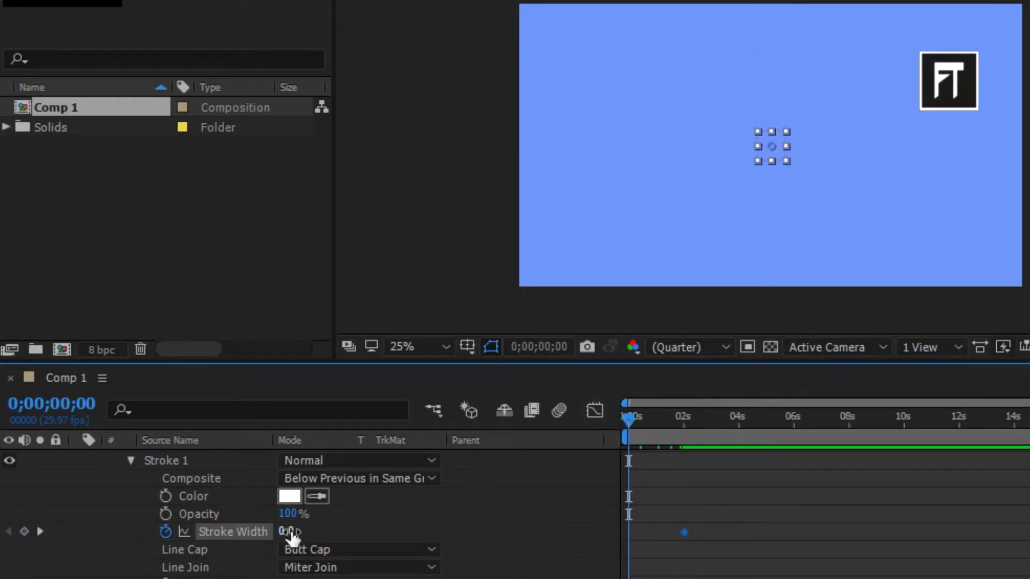
pyautogui.click(21, 532)
pyautogui.moveTo(628, 418); pyautogui.dragTo(657, 421)
pyautogui.click(286, 531)
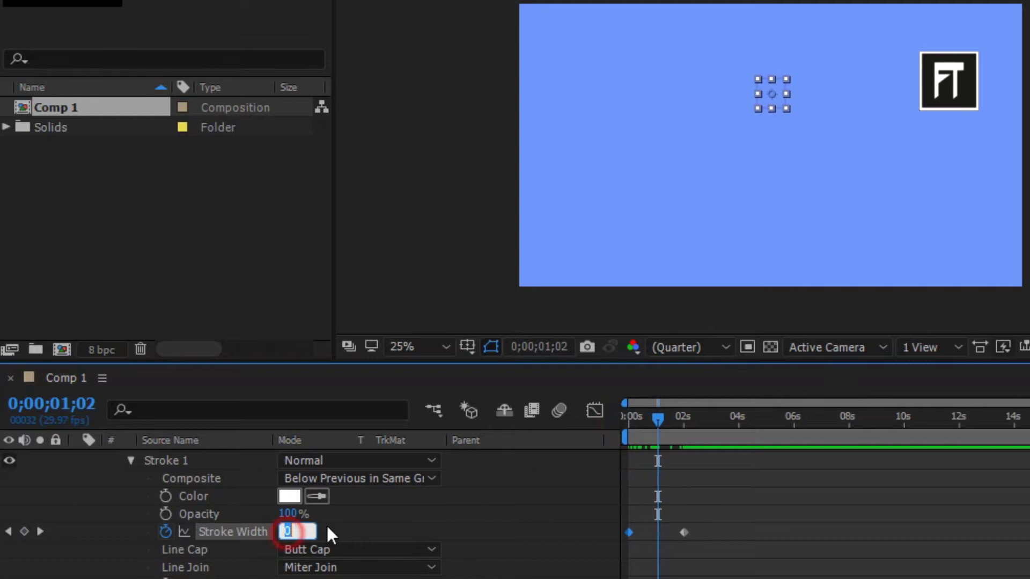
pyautogui.write('20')
pyautogui.press('Return')
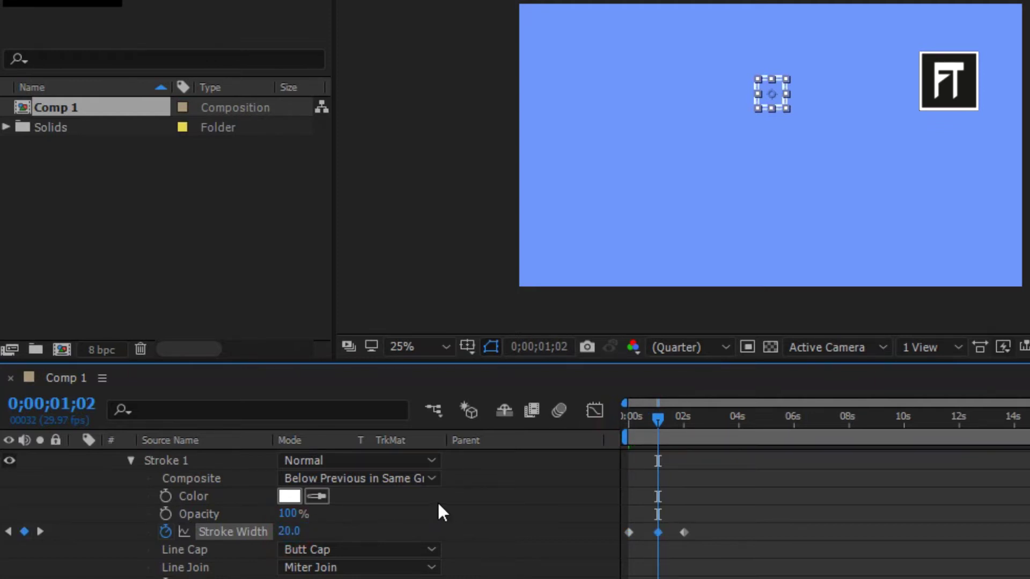
# Step: Preview the stroke animation from the start and tidy Shape Layer 1's property groups
pyautogui.click(98, 455)
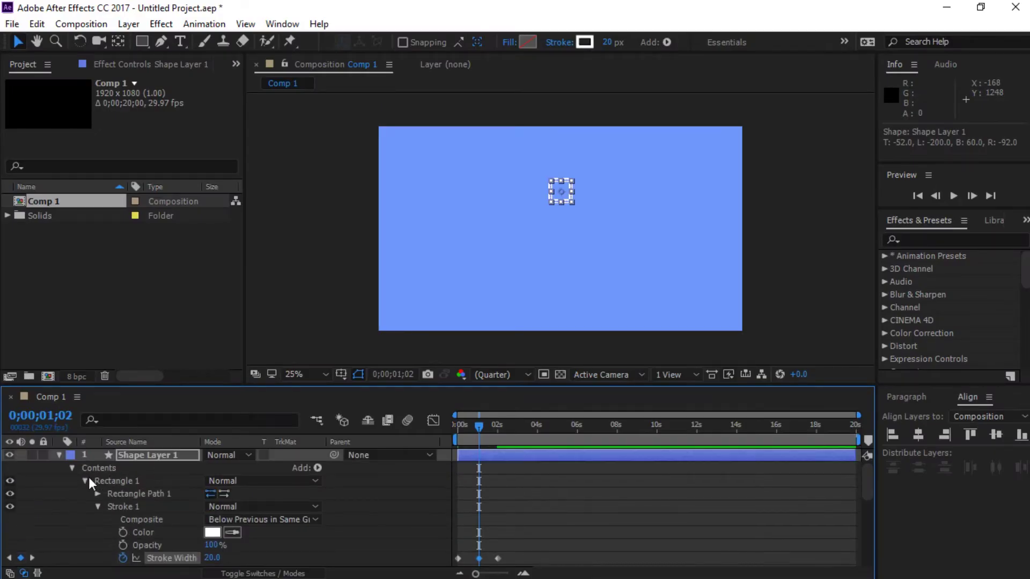
pyautogui.click(60, 457)
pyautogui.press('Home')
pyautogui.click(951, 195)
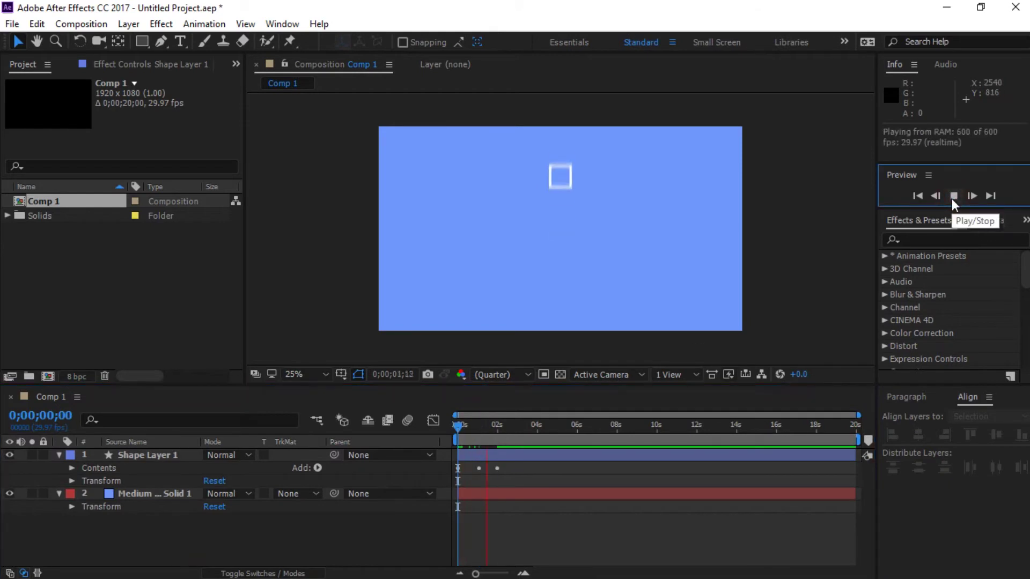
pyautogui.click(952, 196)
pyautogui.click(148, 456)
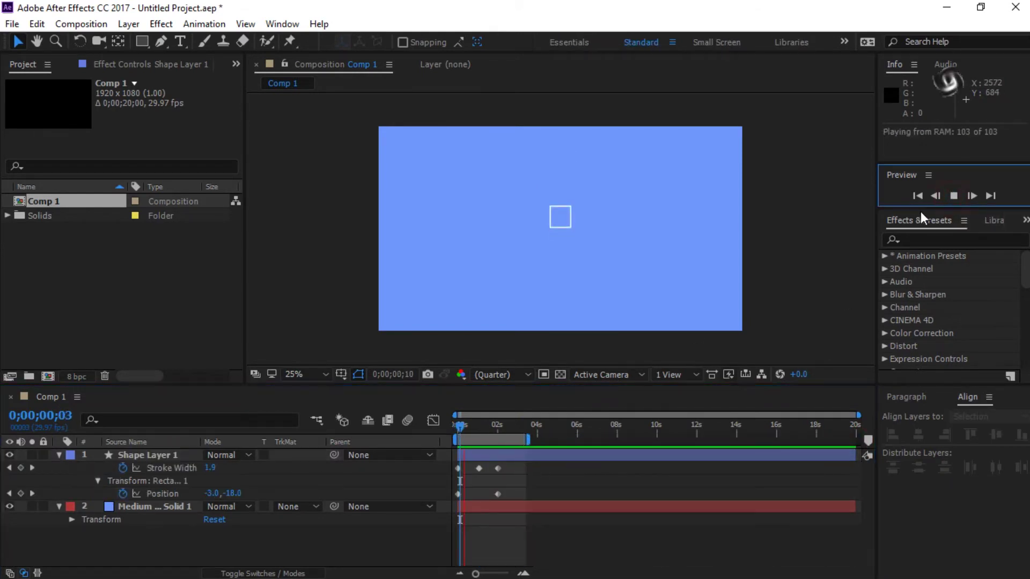
pyautogui.click(953, 196)
pyautogui.moveTo(519, 429); pyautogui.dragTo(468, 429)
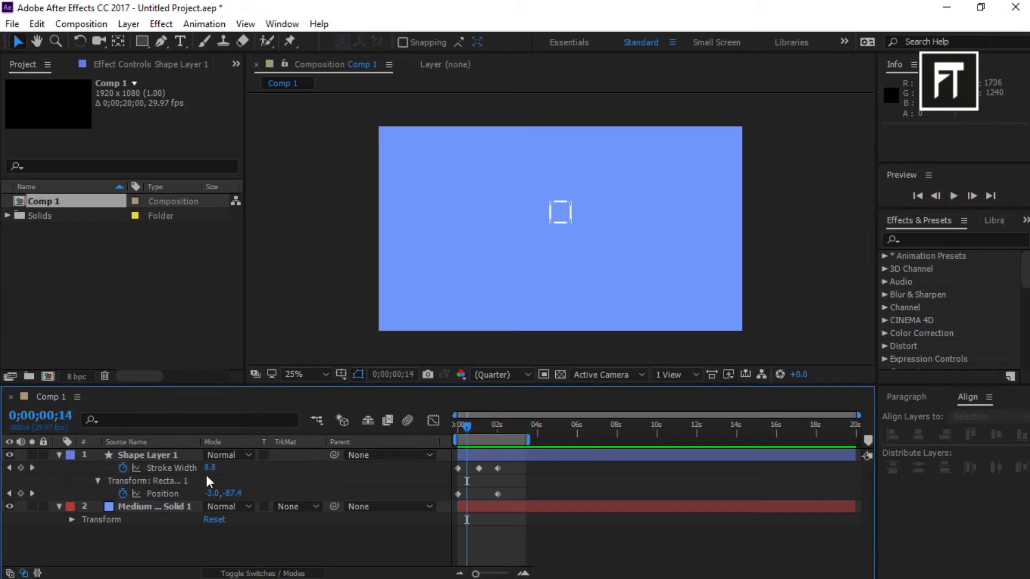
pyautogui.click(58, 456)
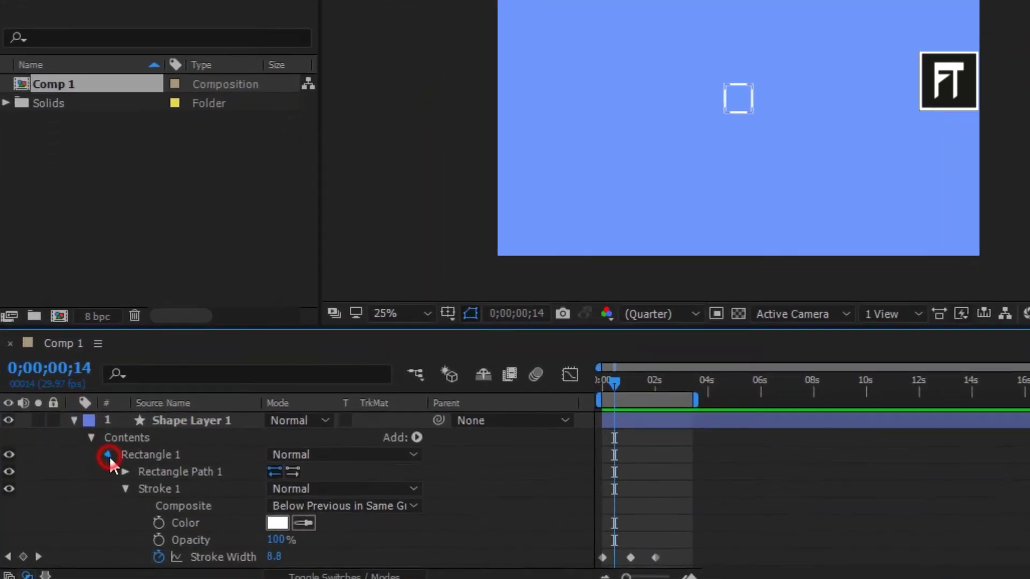
pyautogui.click(85, 480)
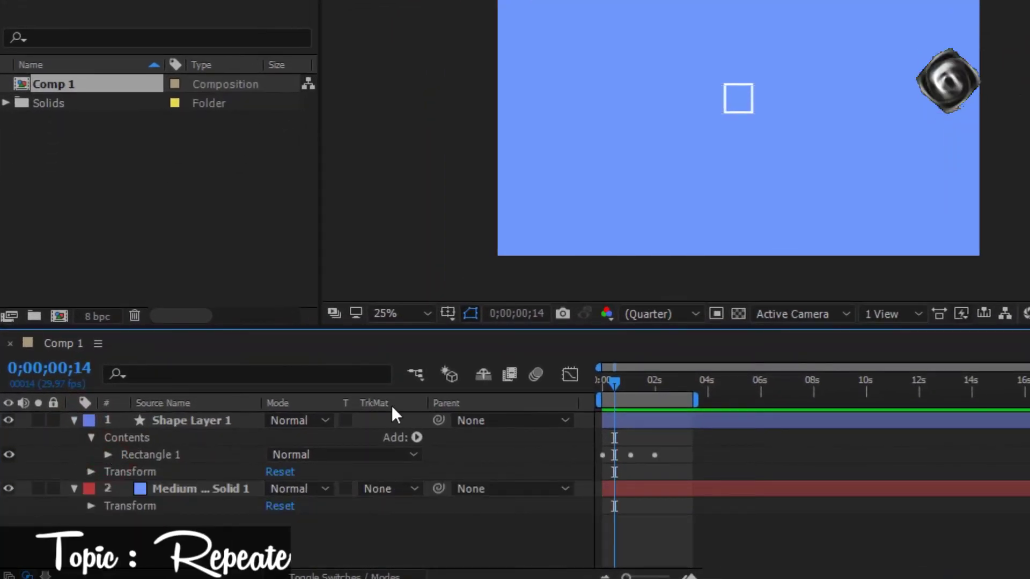
# Step: Add a Repeater to the shape layer and scale Rectangle 1 down to 61%
pyautogui.click(416, 437)
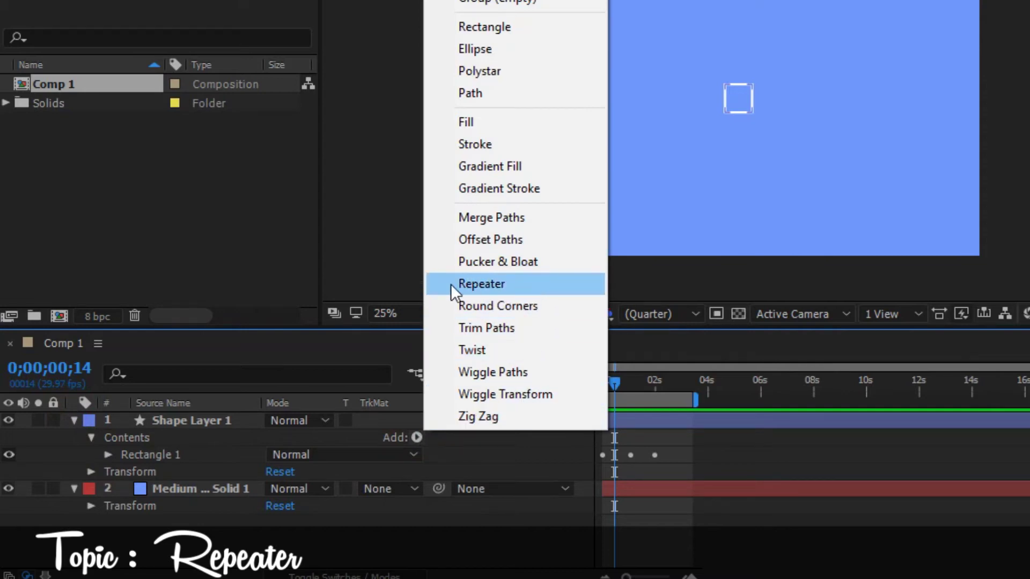
pyautogui.click(491, 284)
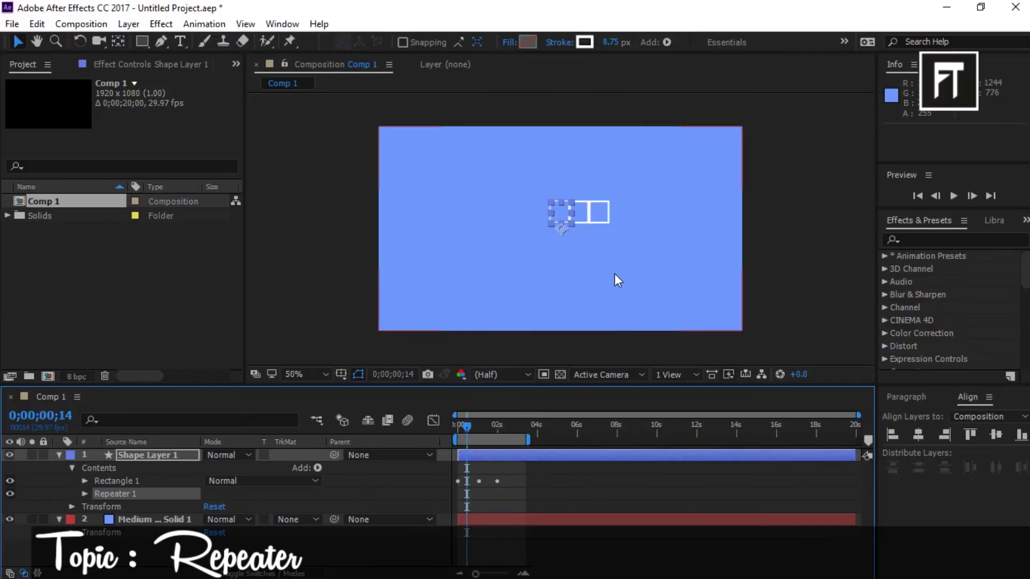
pyautogui.scroll(-1, 614, 274)
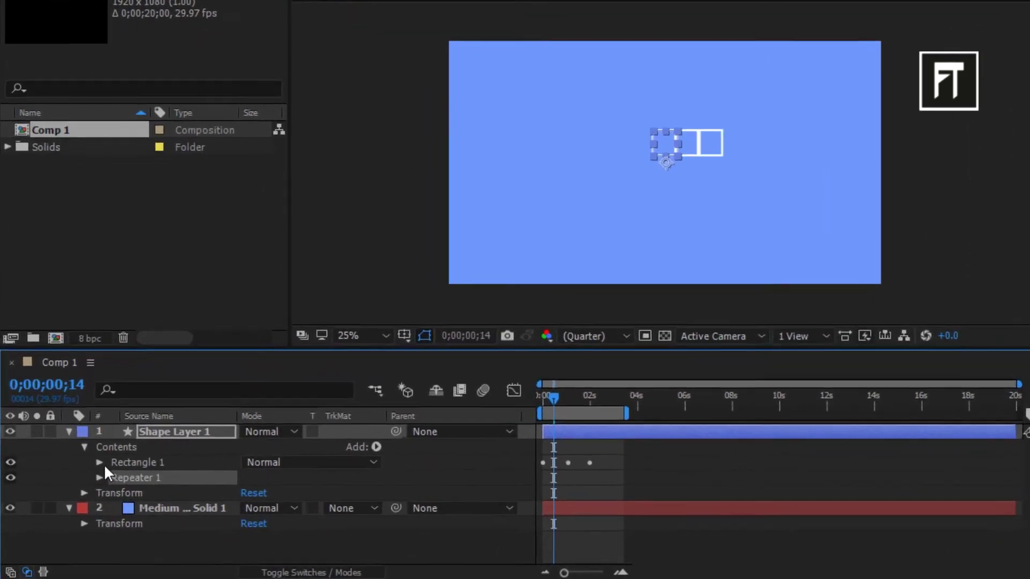
pyautogui.click(85, 481)
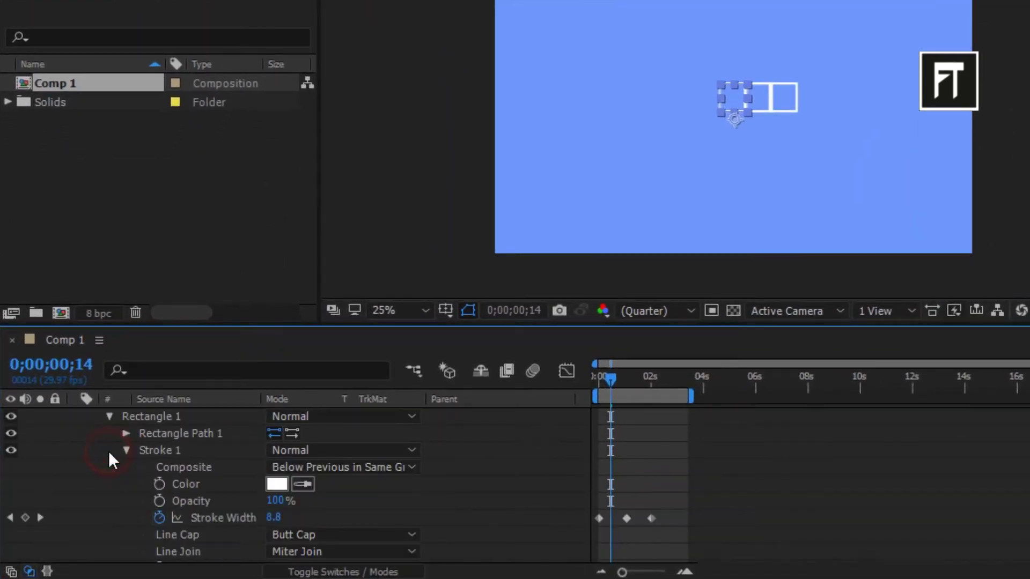
pyautogui.scroll(-1, 146, 475)
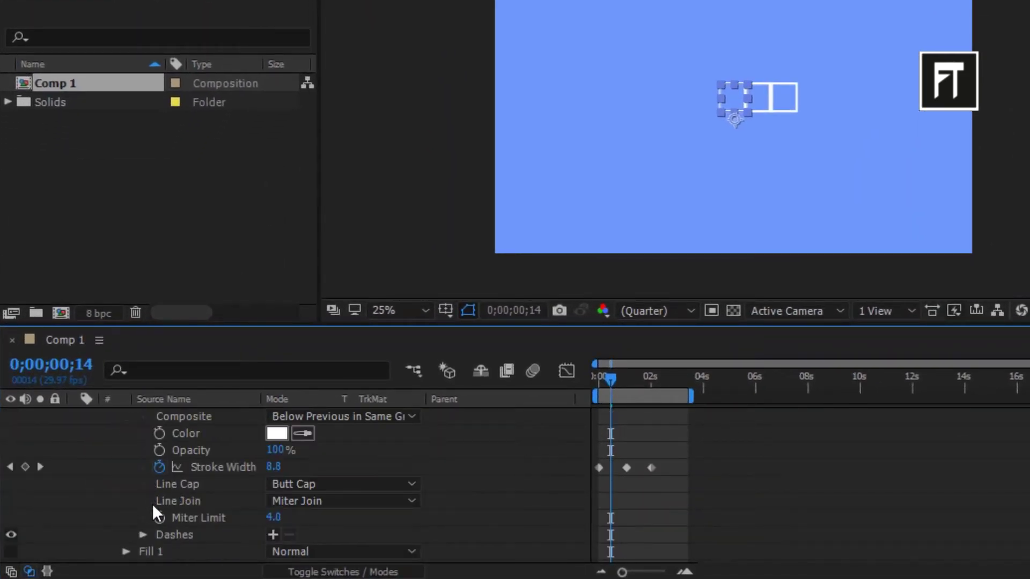
pyautogui.scroll(-2, 152, 504)
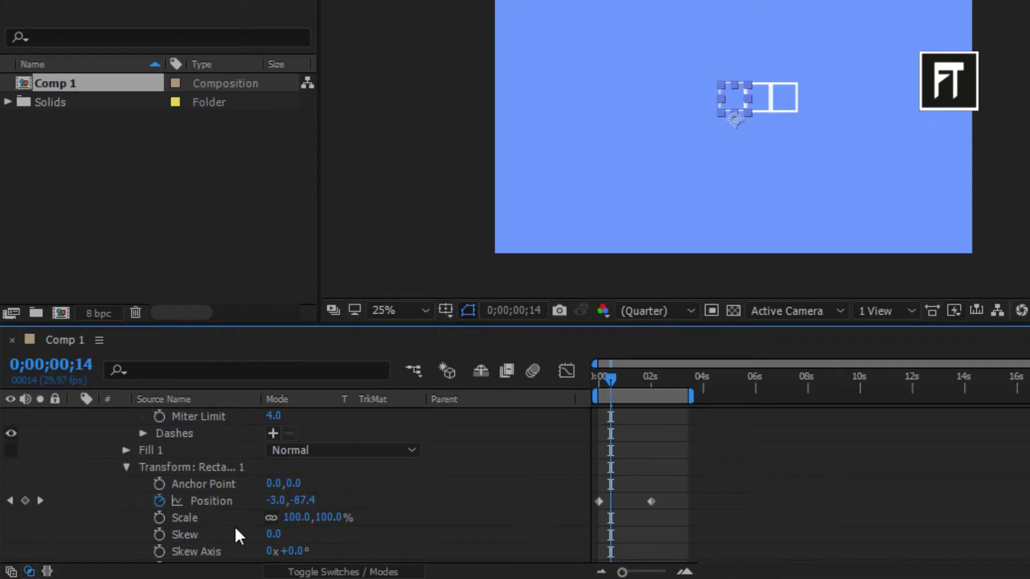
pyautogui.click(297, 519)
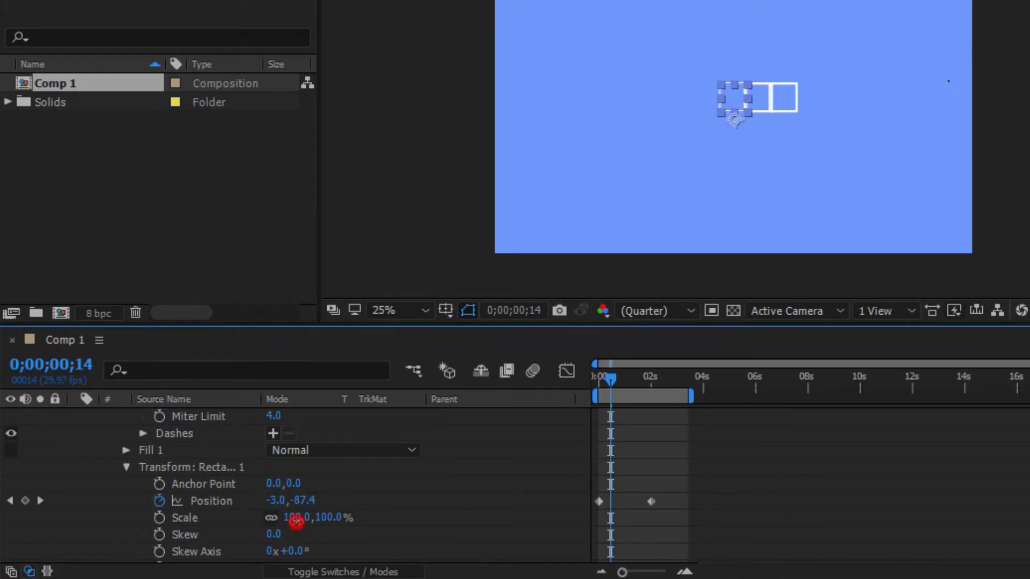
pyautogui.moveTo(296, 519); pyautogui.dragTo(256, 520)
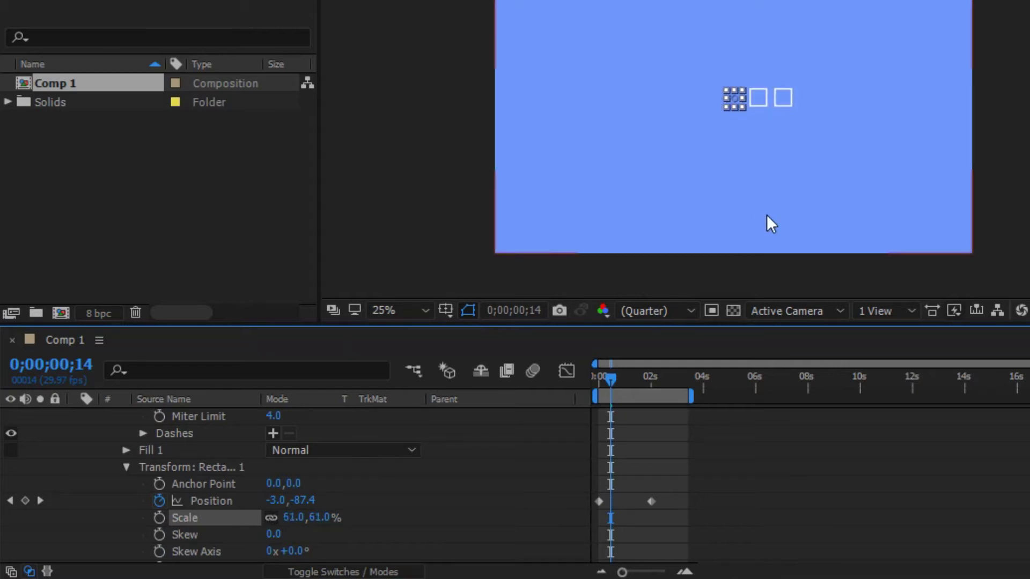
pyautogui.scroll(3, 435, 494)
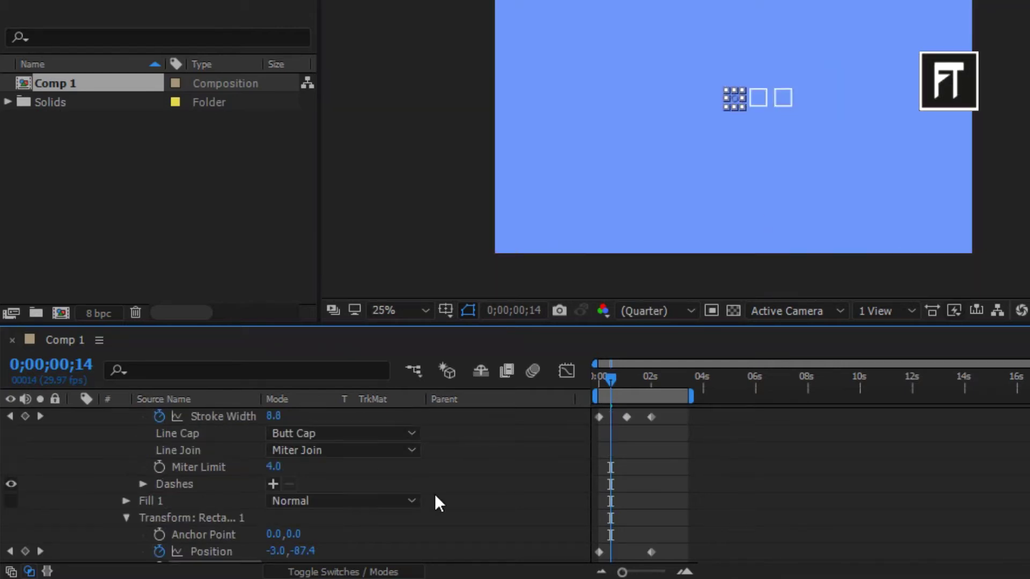
pyautogui.scroll(3, 434, 493)
pyautogui.scroll(5, 89, 477)
# Step: Raise Repeater 1's copies to 9 and adjust their offset along the row
pyautogui.click(109, 450)
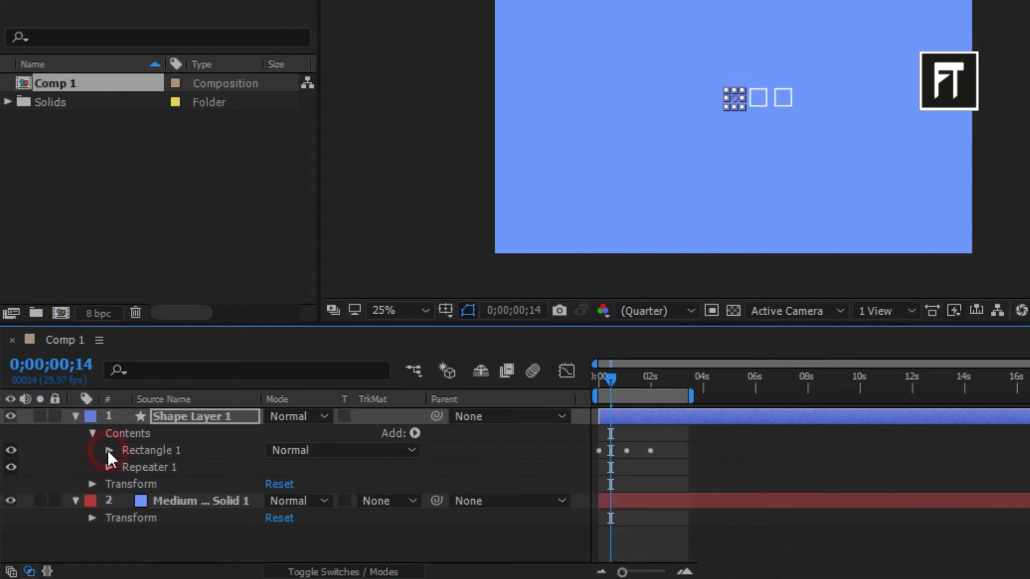
pyautogui.click(109, 467)
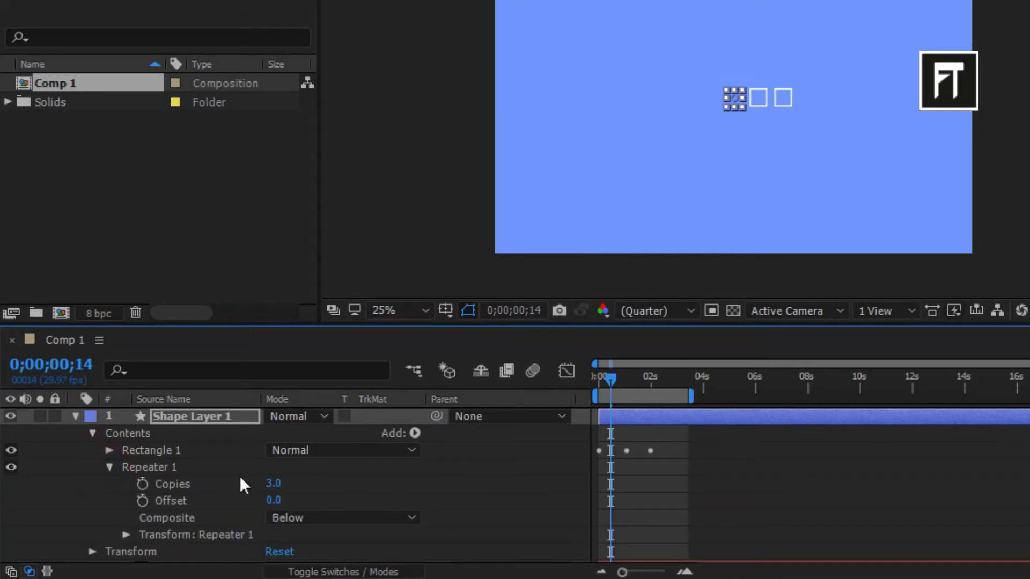
pyautogui.moveTo(276, 483)
pyautogui.mouseDown()
pyautogui.moveTo(287, 484)
pyautogui.moveTo(277, 483)
pyautogui.mouseUp()
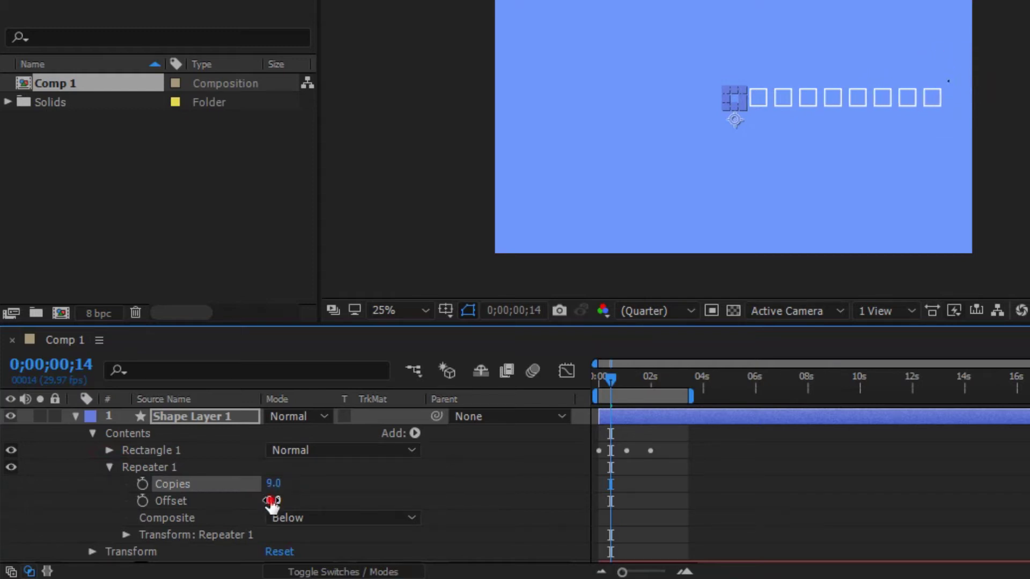
pyautogui.moveTo(272, 500); pyautogui.dragTo(275, 501)
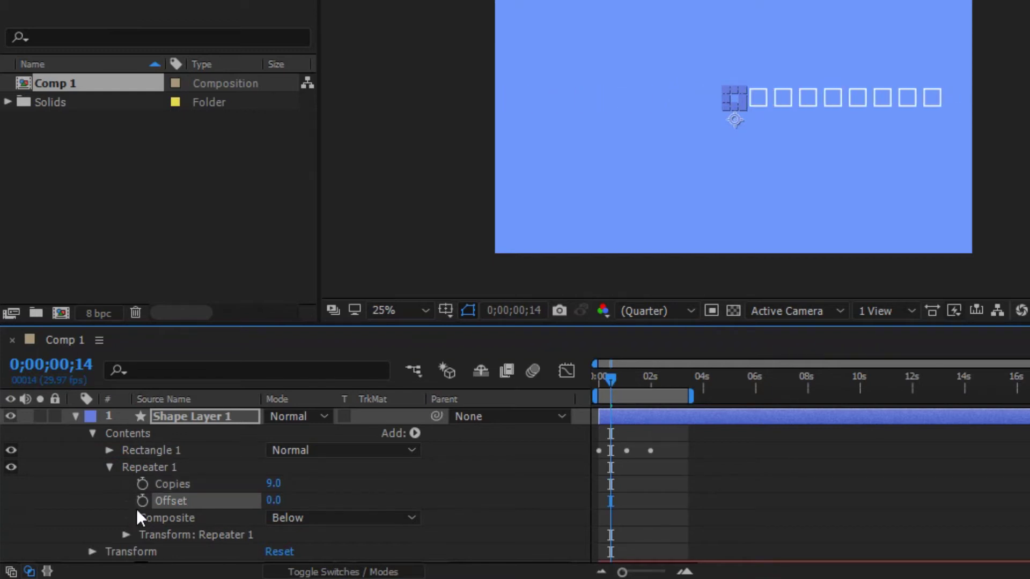
pyautogui.scroll(-2, 137, 509)
# Step: Set the repeater's Position X to 0 and rotate each copy by 43°
pyautogui.click(125, 502)
pyautogui.scroll(-2, 407, 462)
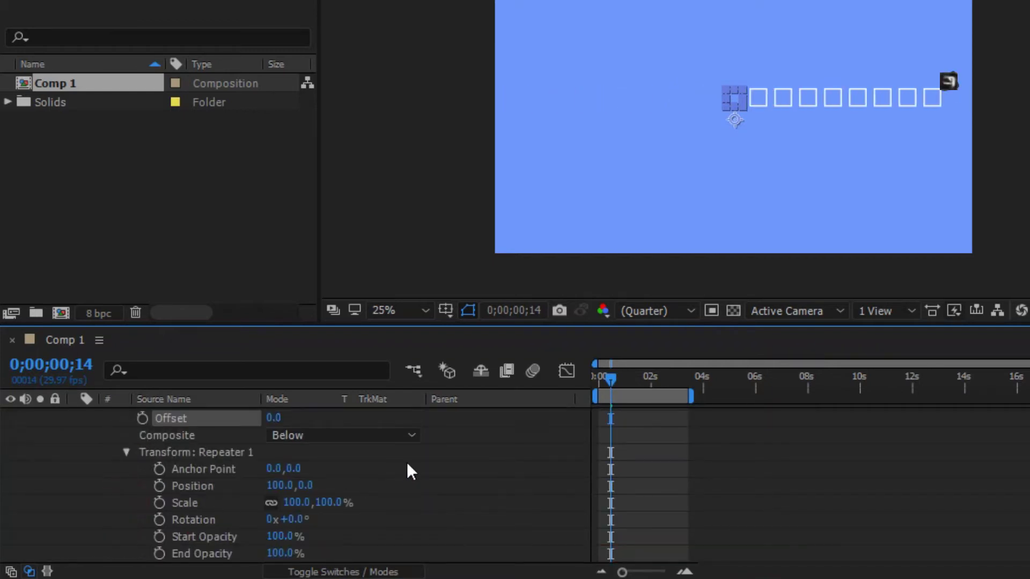
pyautogui.click(282, 486)
pyautogui.write('0')
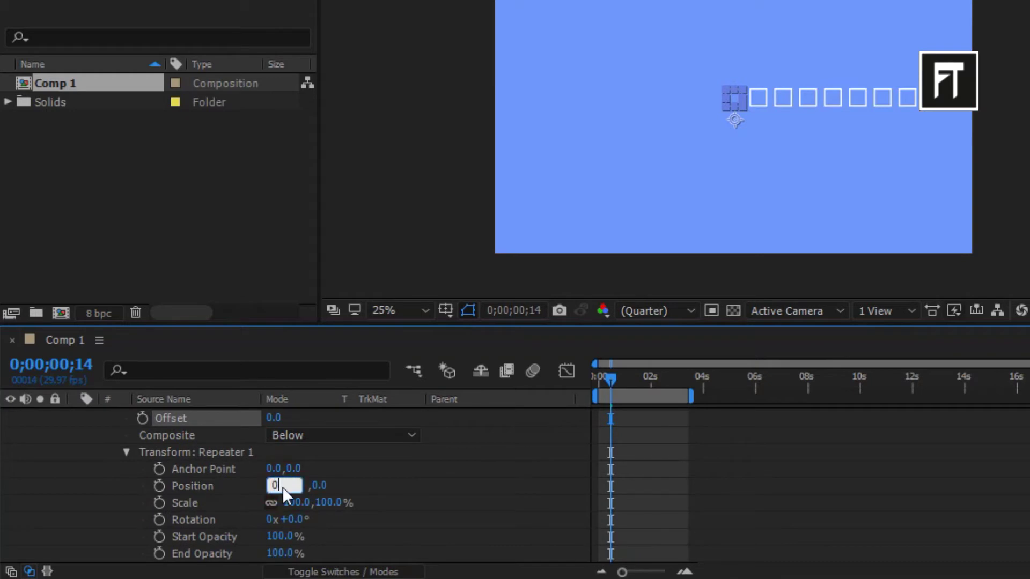
pyautogui.press('Return')
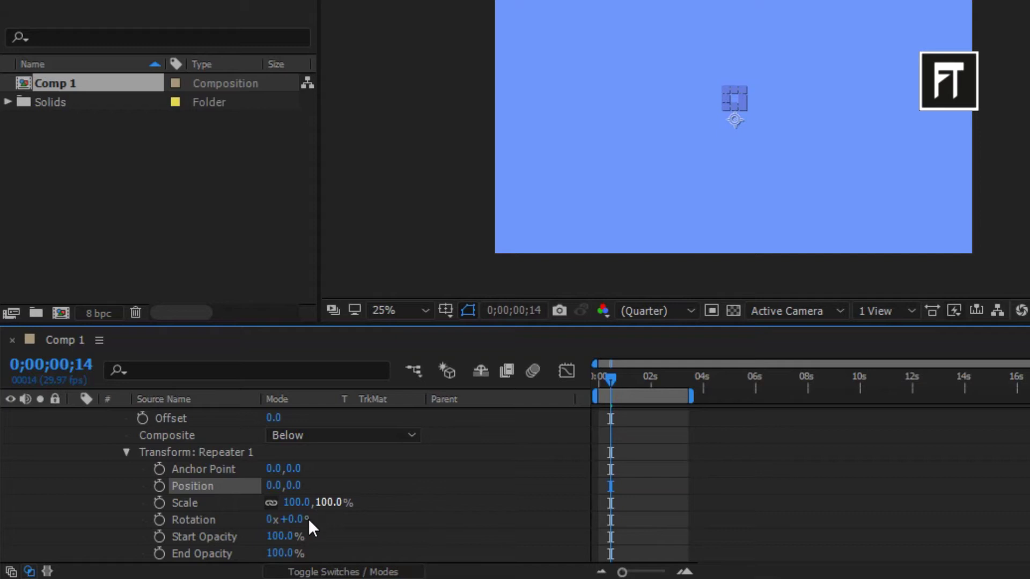
pyautogui.moveTo(296, 519); pyautogui.dragTo(361, 536)
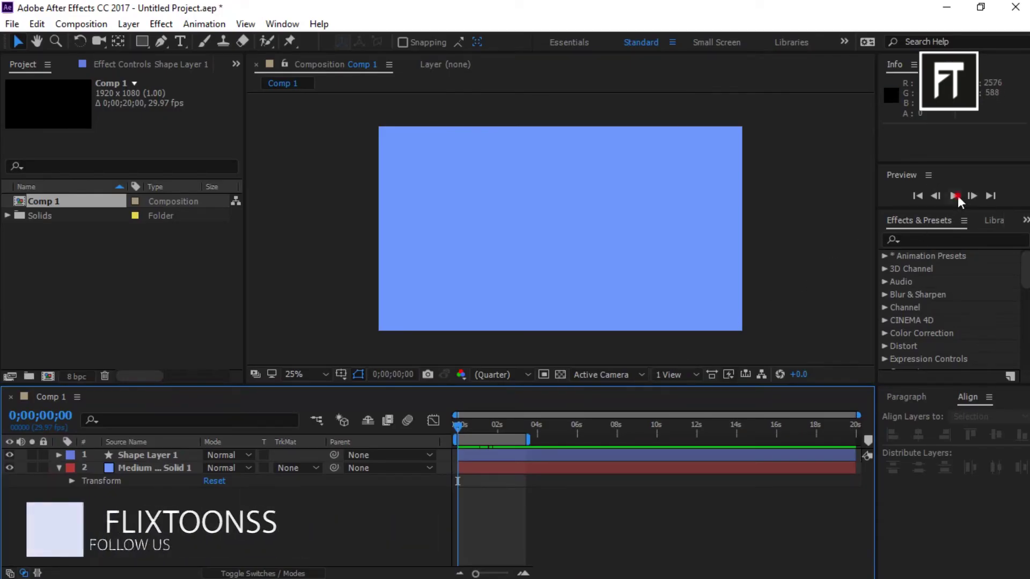
# Step: Check the ring at 1;18 and set Repeater 1's rotation to 40° per copy
pyautogui.click(954, 195)
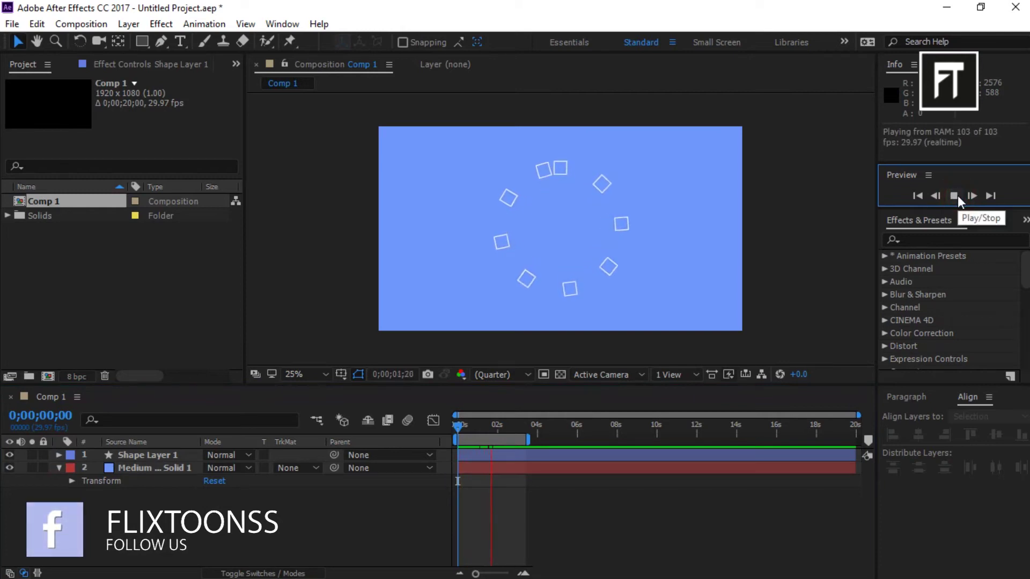
pyautogui.click(955, 195)
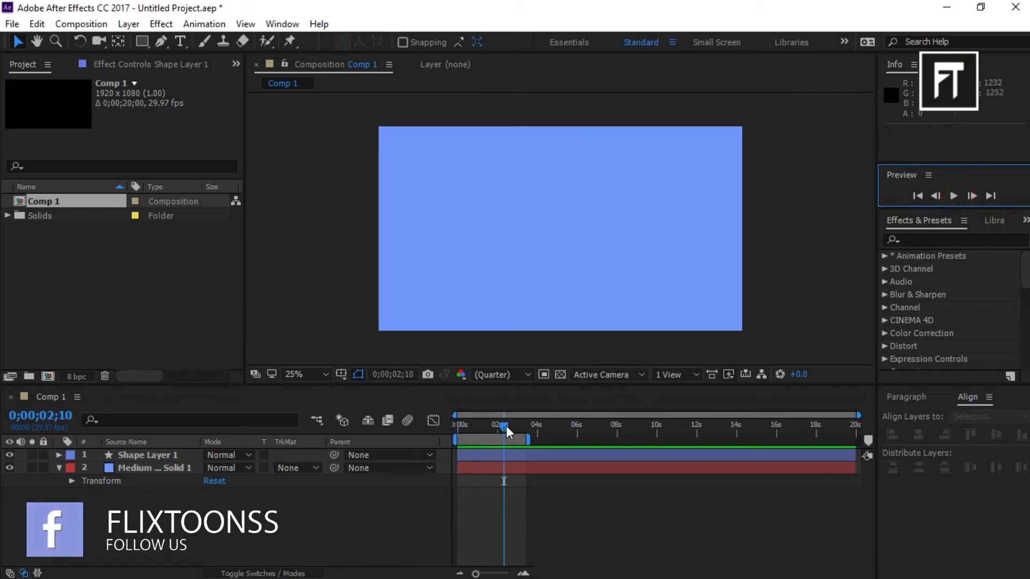
pyautogui.moveTo(506, 425); pyautogui.dragTo(490, 428)
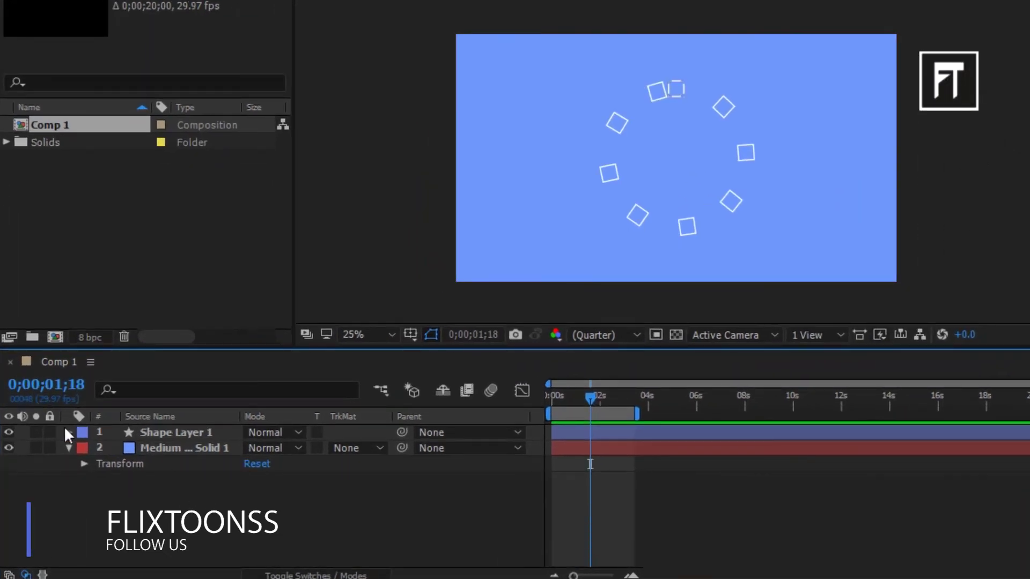
pyautogui.click(68, 432)
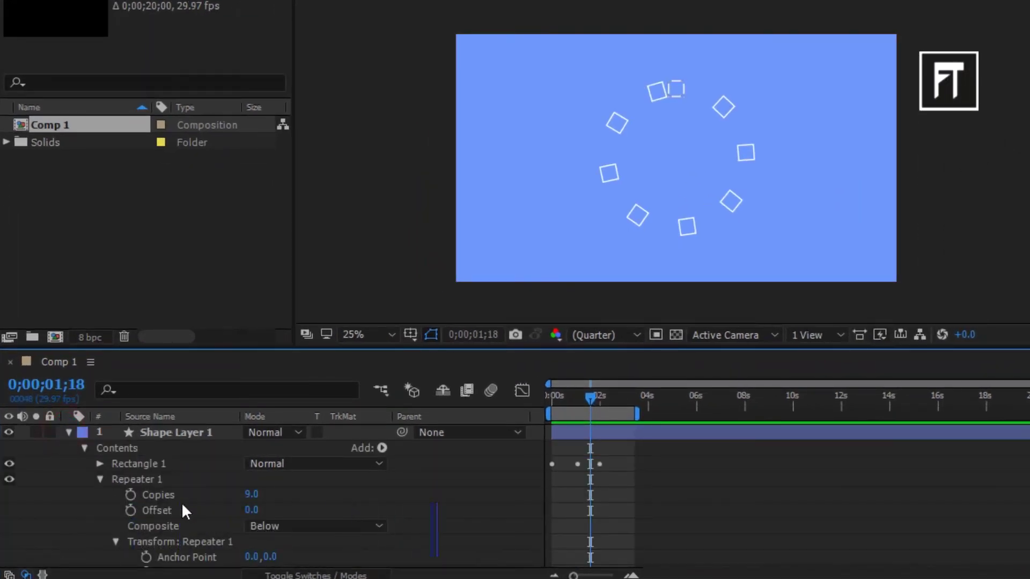
pyautogui.scroll(-2, 242, 507)
pyautogui.scroll(-2, 250, 508)
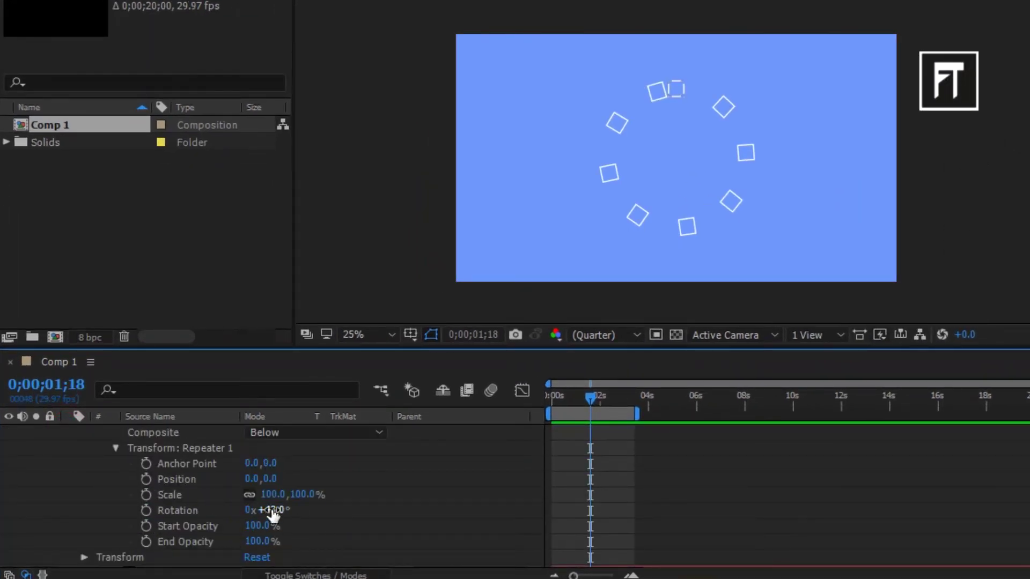
pyautogui.moveTo(269, 509); pyautogui.dragTo(272, 509)
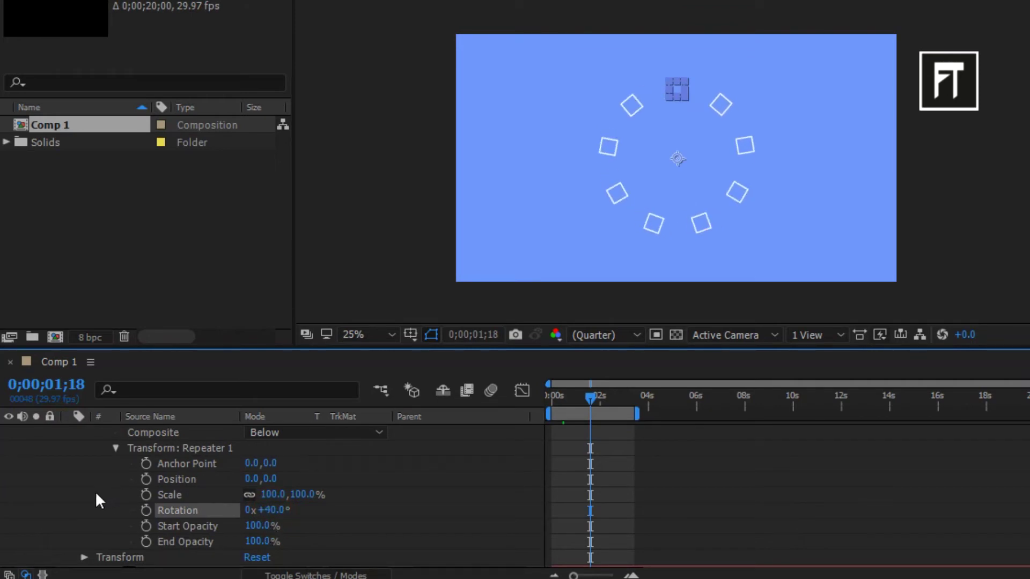
pyautogui.scroll(4, 95, 492)
pyautogui.click(68, 433)
pyautogui.click(127, 522)
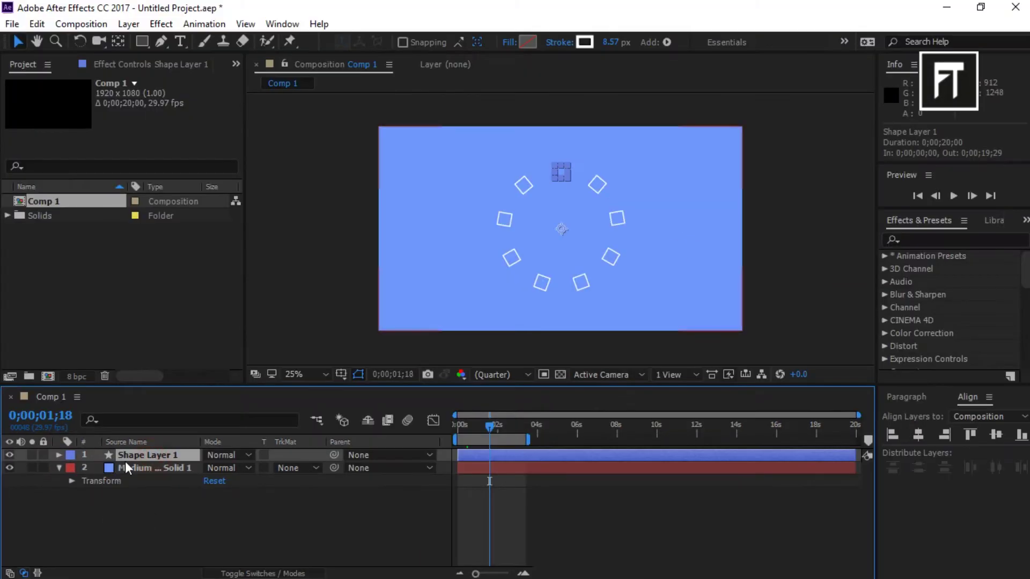
# Step: Apply Easy Ease to Shape Layer 1's stroke-width and position keyframes
pyautogui.click(148, 455)
pyautogui.press('u')
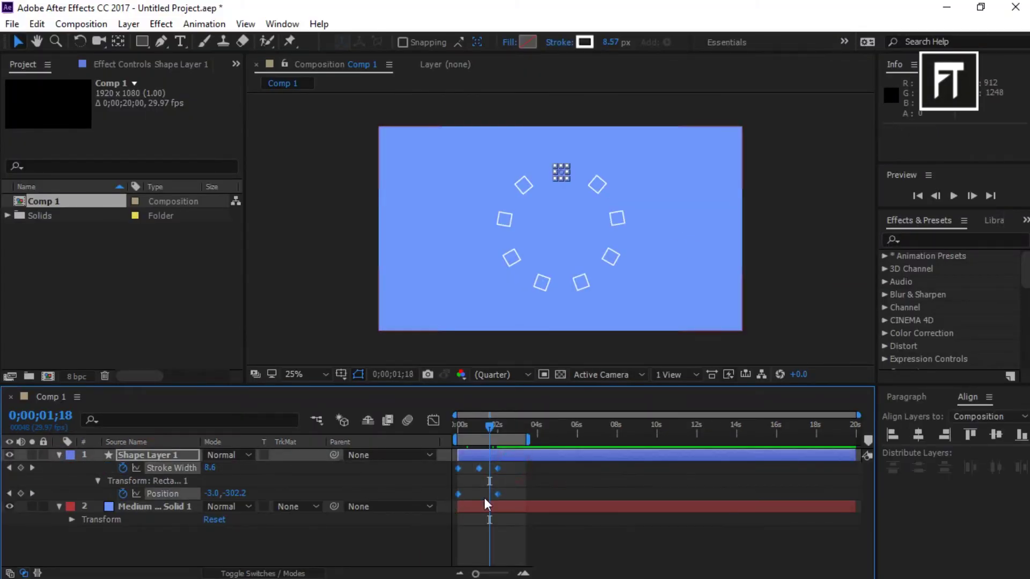
pyautogui.rightClick(497, 495)
pyautogui.moveTo(563, 485)
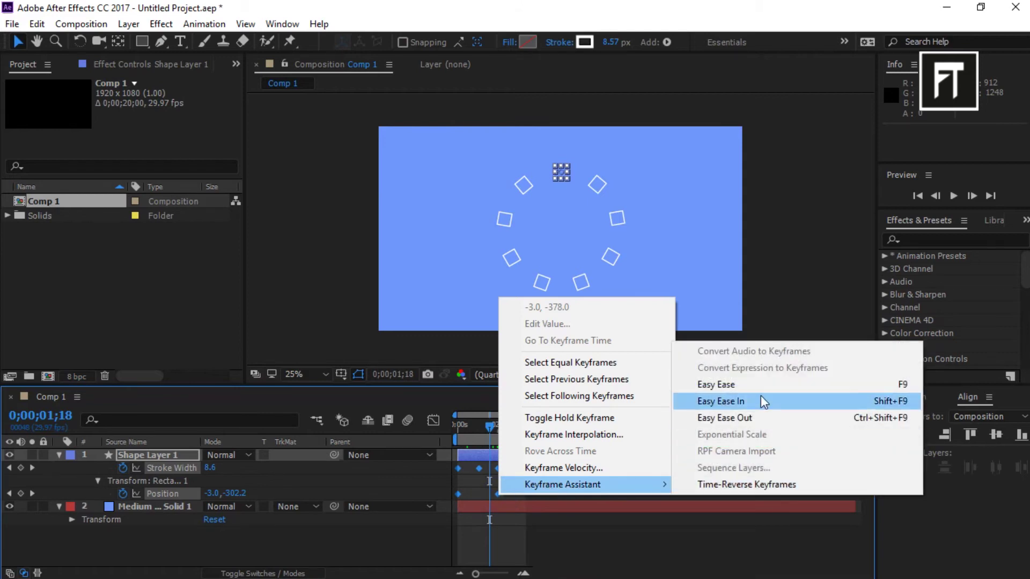
pyautogui.click(716, 385)
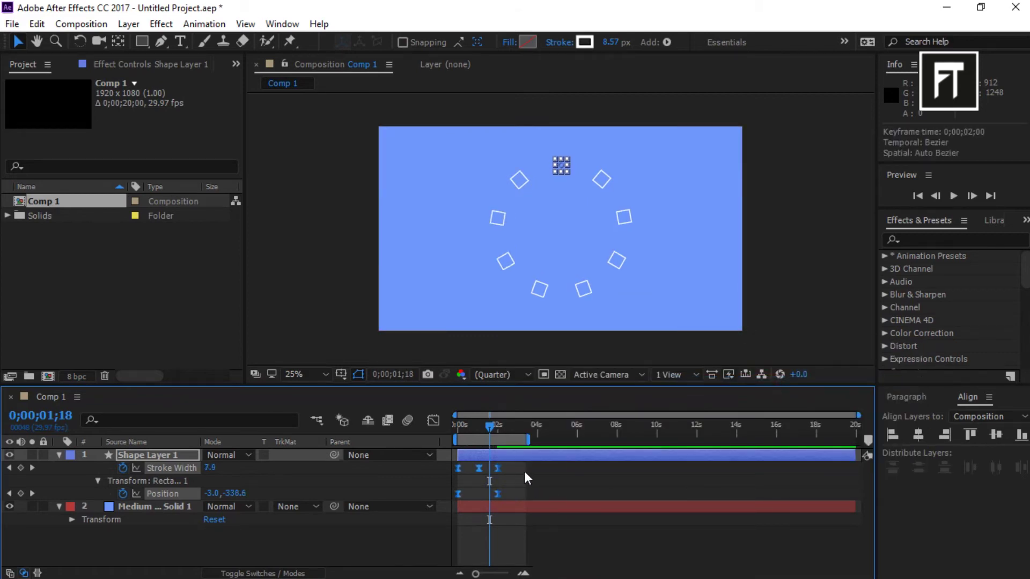
pyautogui.scroll(5, 563, 483)
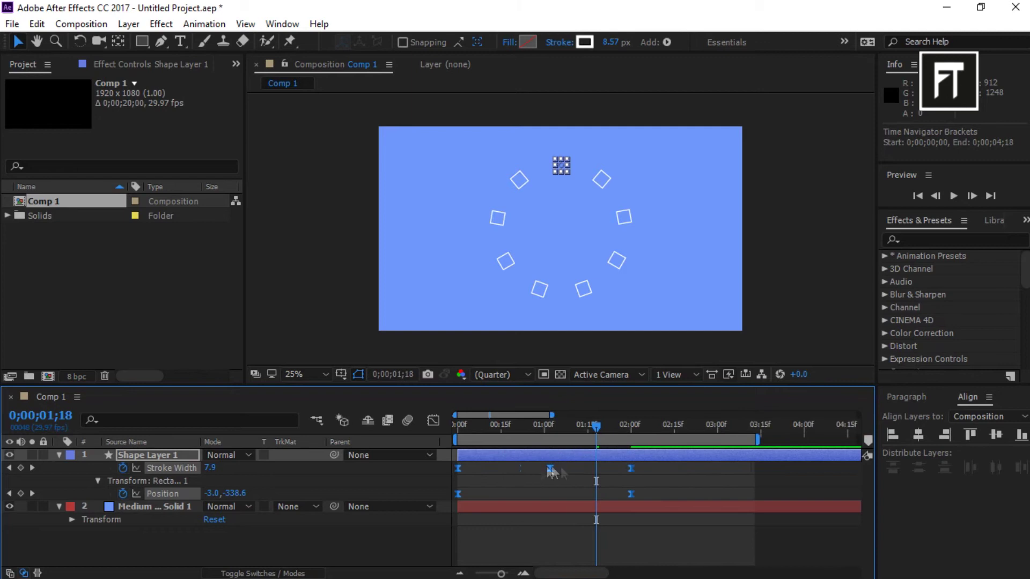
# Step: Move the stroke-width and position keyframes earlier so the animation ends at 1 s
pyautogui.click(548, 471)
pyautogui.moveTo(550, 469); pyautogui.dragTo(501, 469)
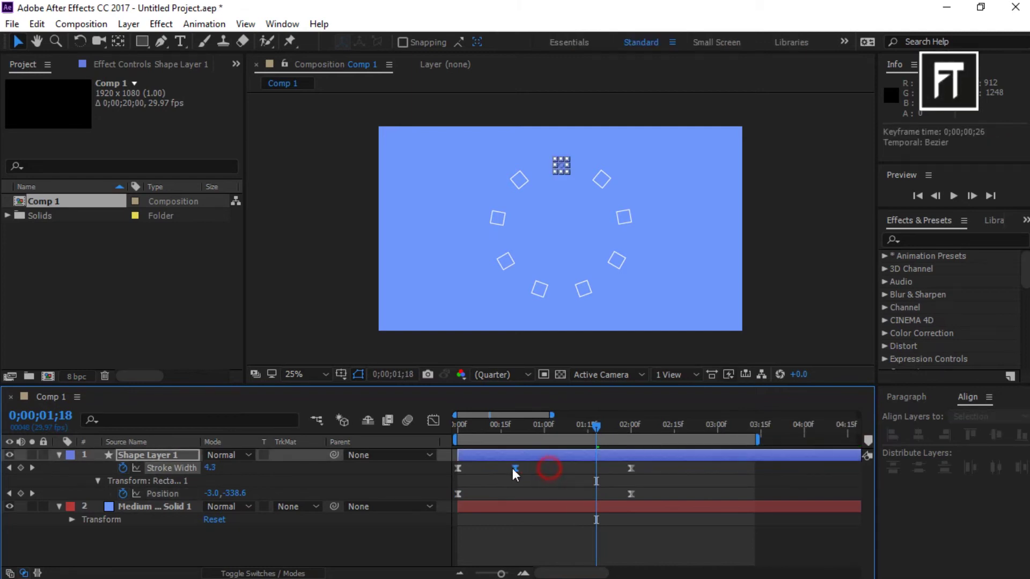
pyautogui.moveTo(611, 463)
pyautogui.mouseDown()
pyautogui.moveTo(639, 500)
pyautogui.moveTo(544, 496)
pyautogui.mouseUp()
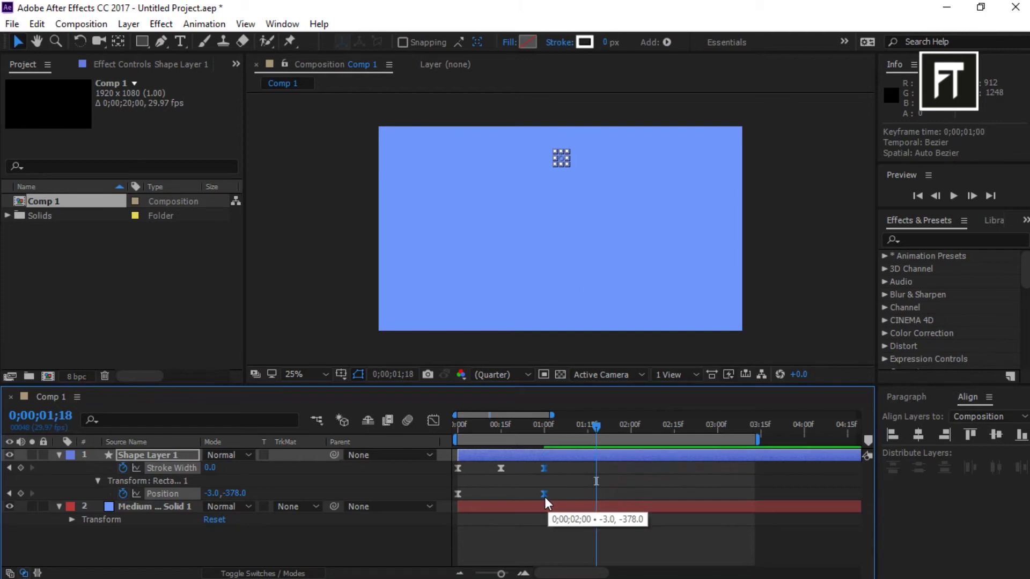
pyautogui.click(435, 420)
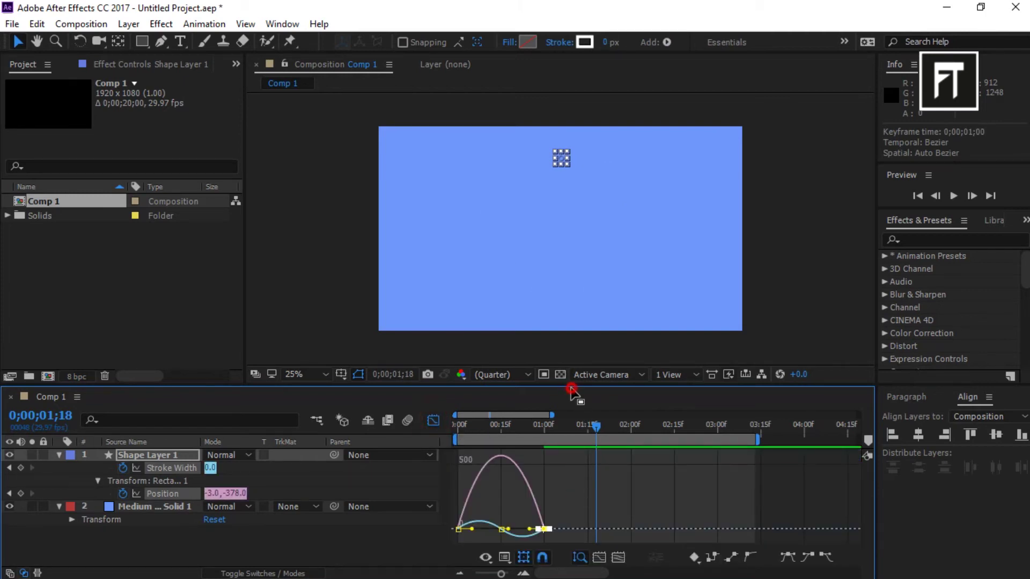
# Step: Strengthen the Position keyframes' ease to about 98.5% influence in the Graph Editor
pyautogui.moveTo(573, 387); pyautogui.dragTo(603, 284)
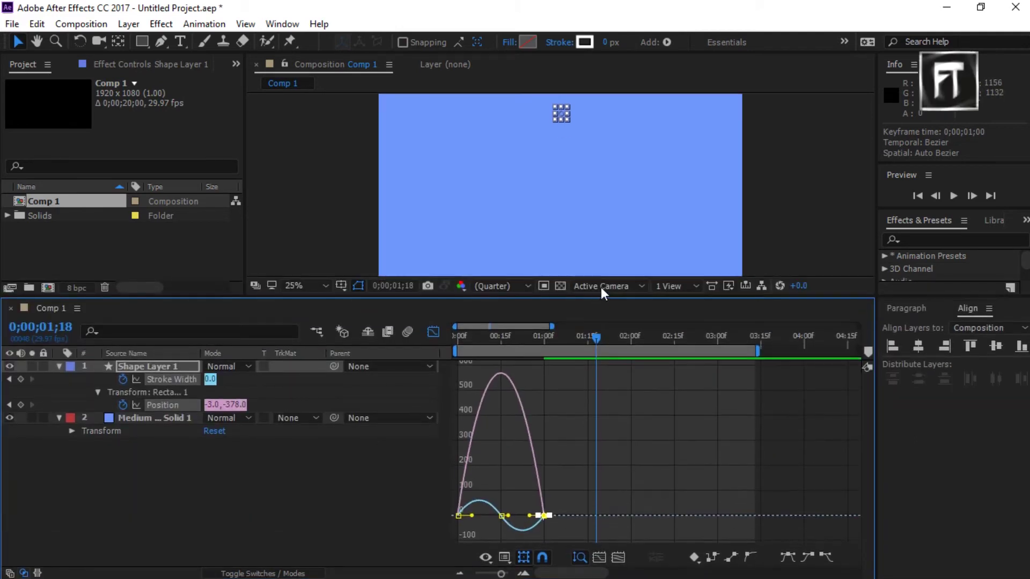
pyautogui.scroll(3, 603, 402)
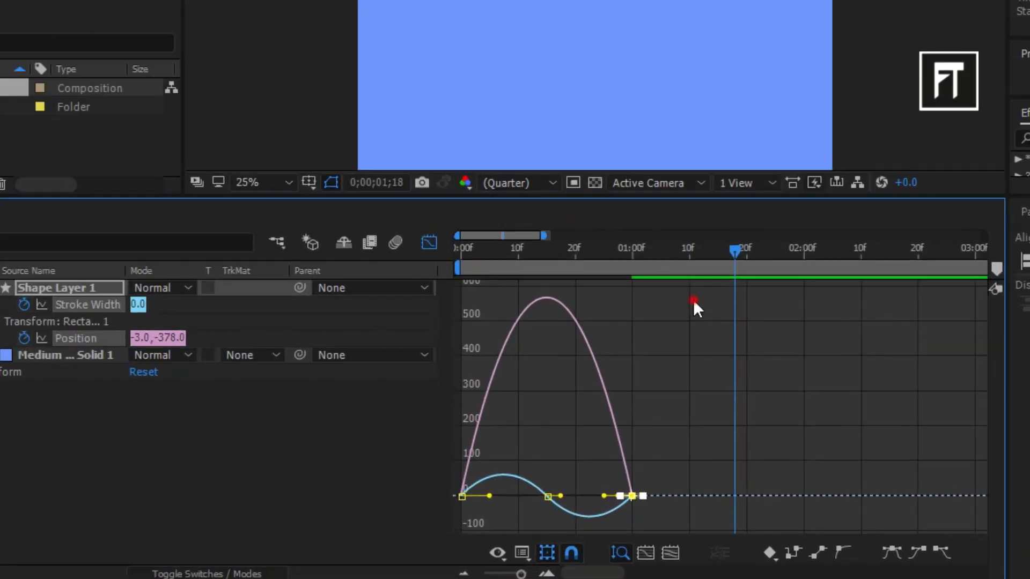
pyautogui.moveTo(440, 483); pyautogui.dragTo(644, 515)
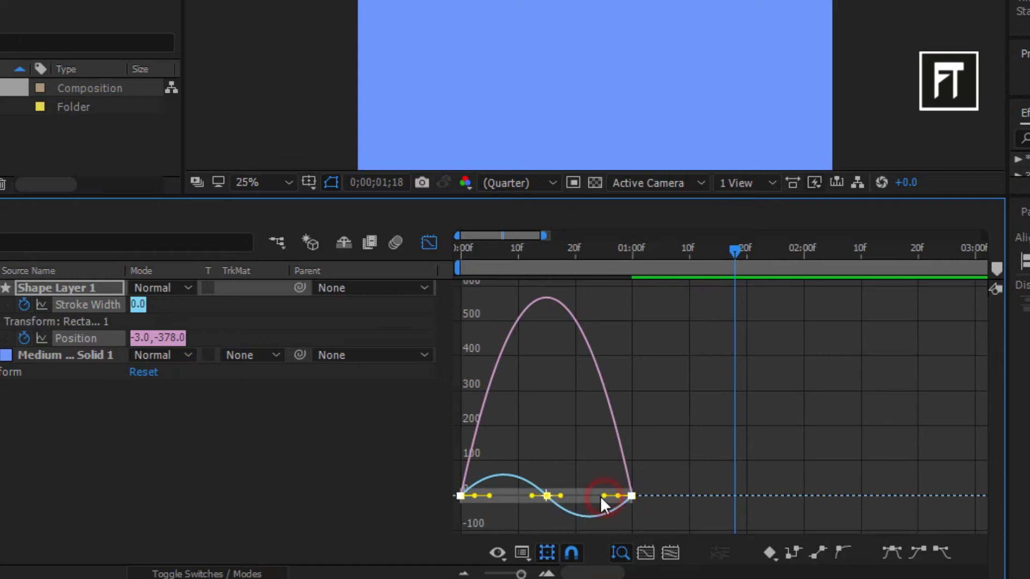
pyautogui.moveTo(614, 496); pyautogui.dragTo(541, 494)
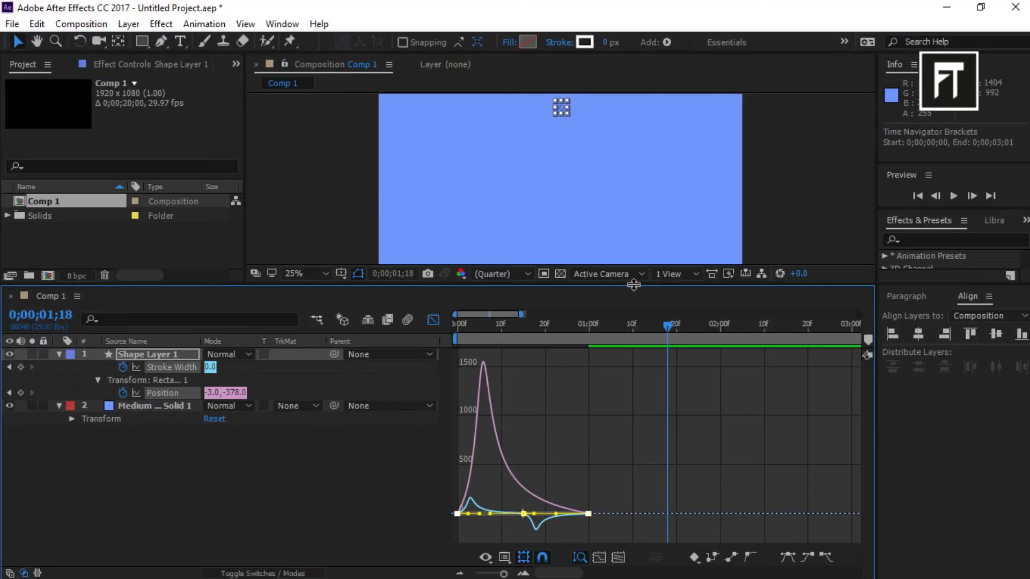
# Step: Preview the nine squares bursting into a ring, then return to the layer bar view
pyautogui.moveTo(632, 282); pyautogui.dragTo(629, 362)
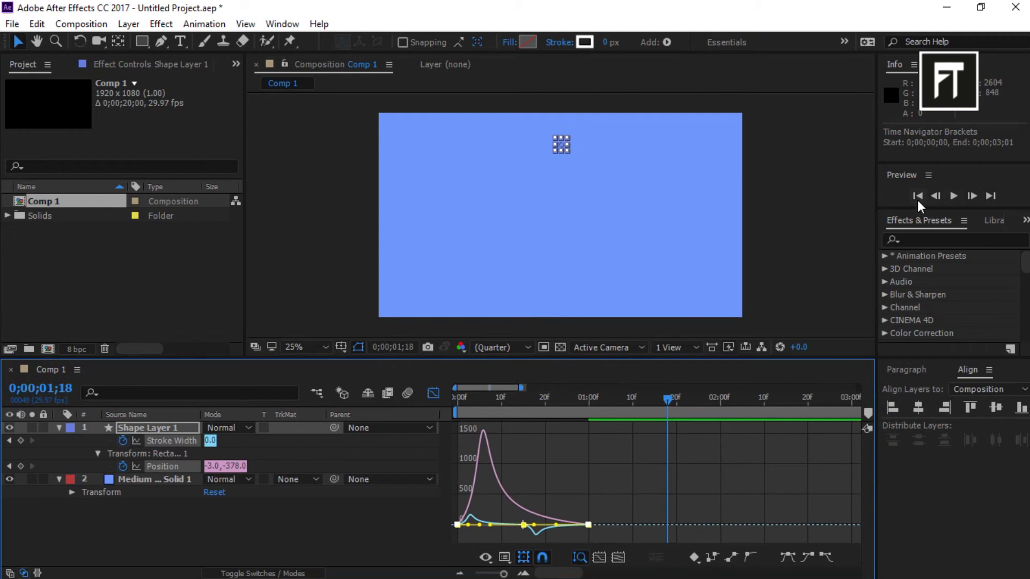
pyautogui.click(917, 197)
pyautogui.click(954, 196)
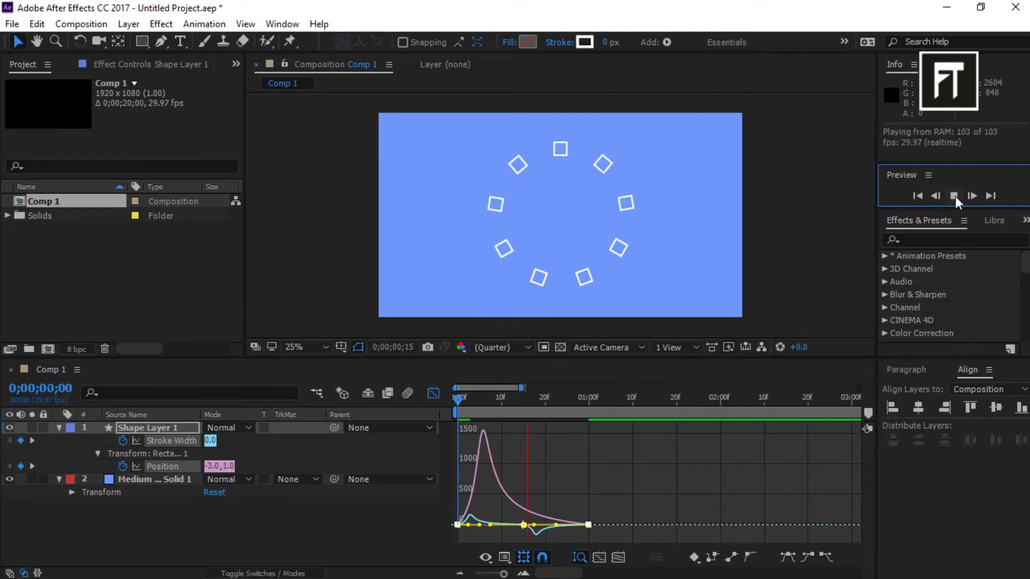
pyautogui.click(956, 196)
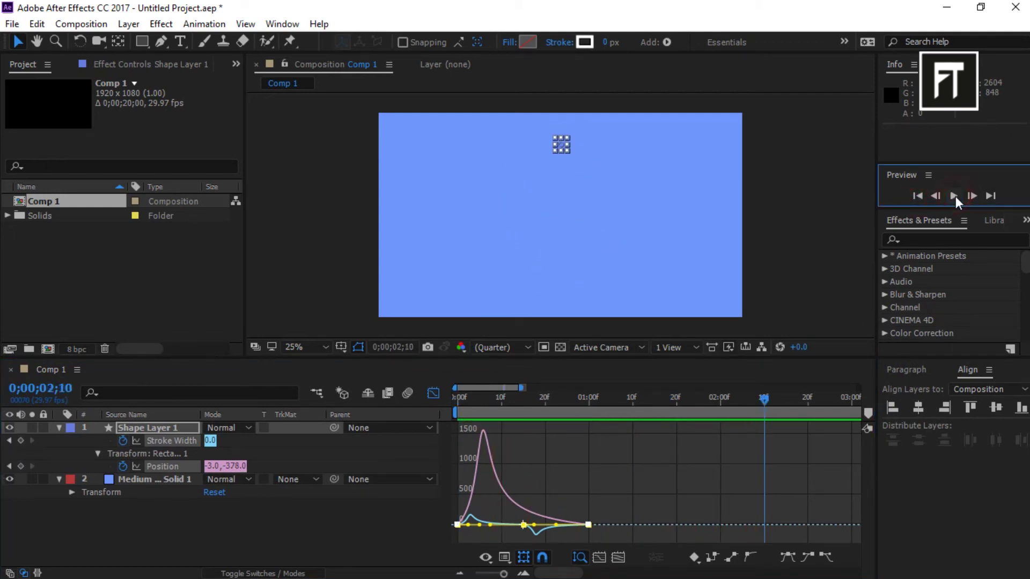
pyautogui.click(919, 195)
pyautogui.click(954, 196)
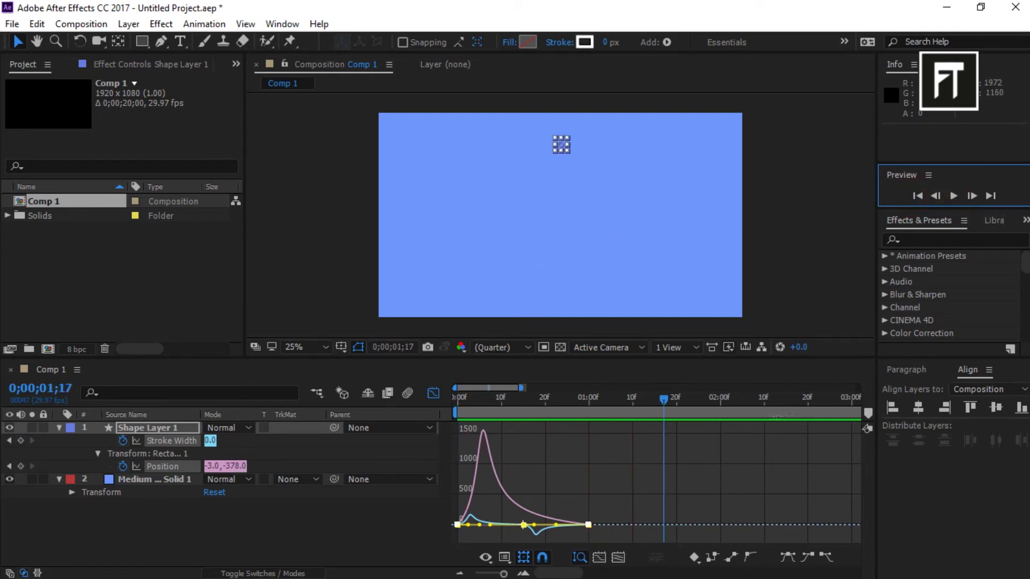
pyautogui.click(954, 196)
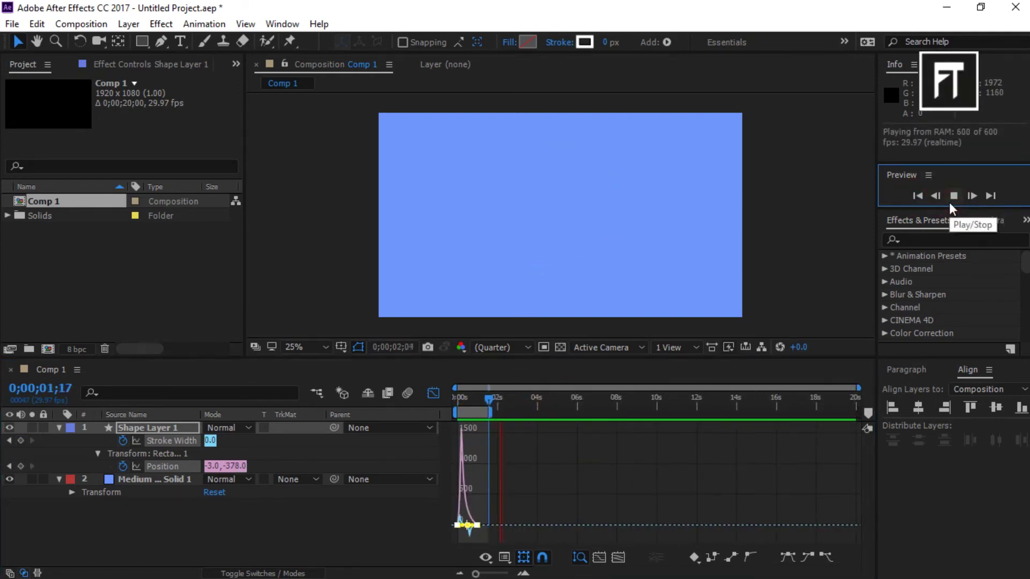
pyautogui.click(434, 393)
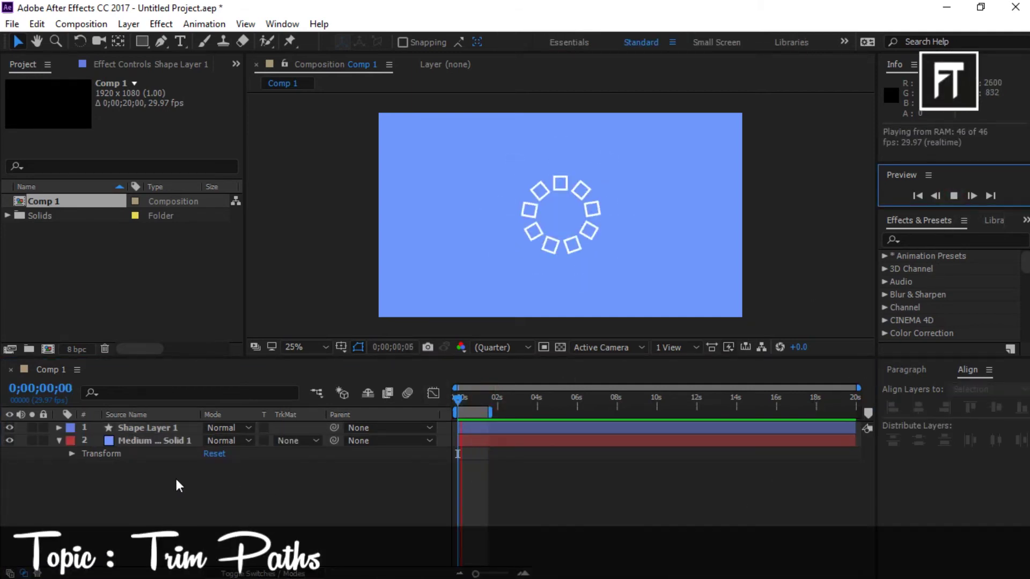
# Step: Hide Shape Layer 1 and draw a larger white-outlined rectangle at the composition centre
pyautogui.click(11, 428)
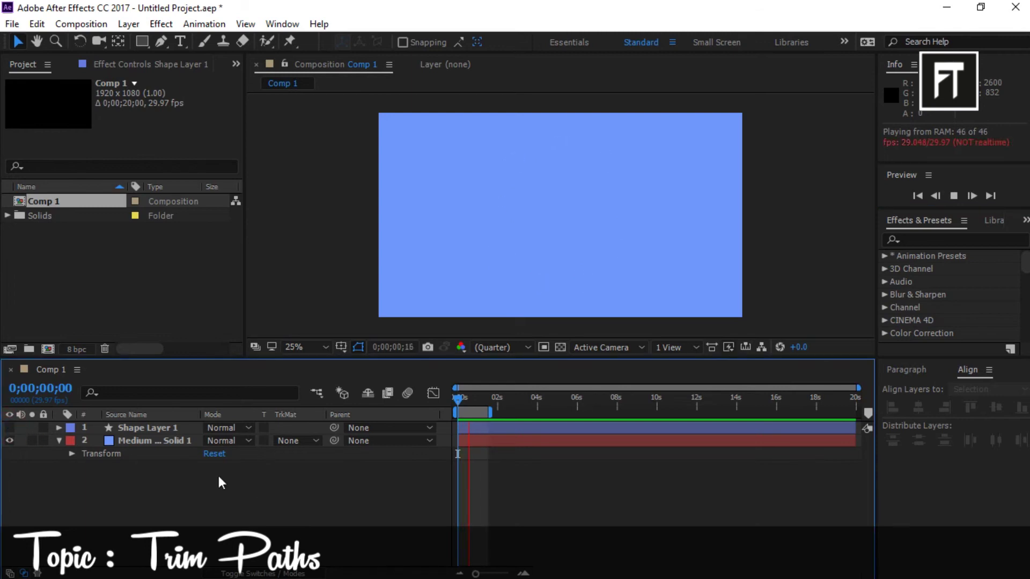
pyautogui.click(142, 43)
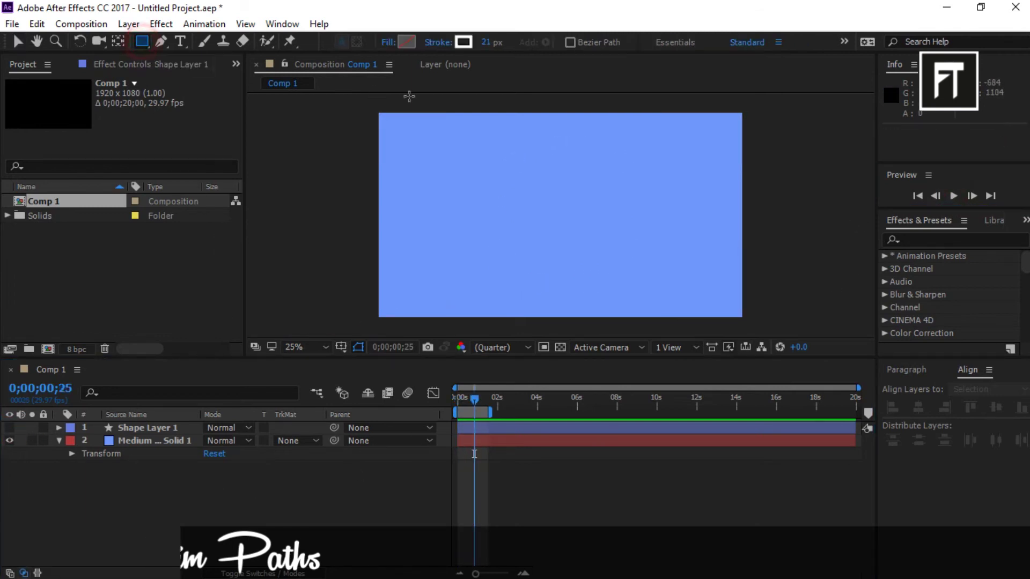
pyautogui.moveTo(495, 170); pyautogui.dragTo(618, 277)
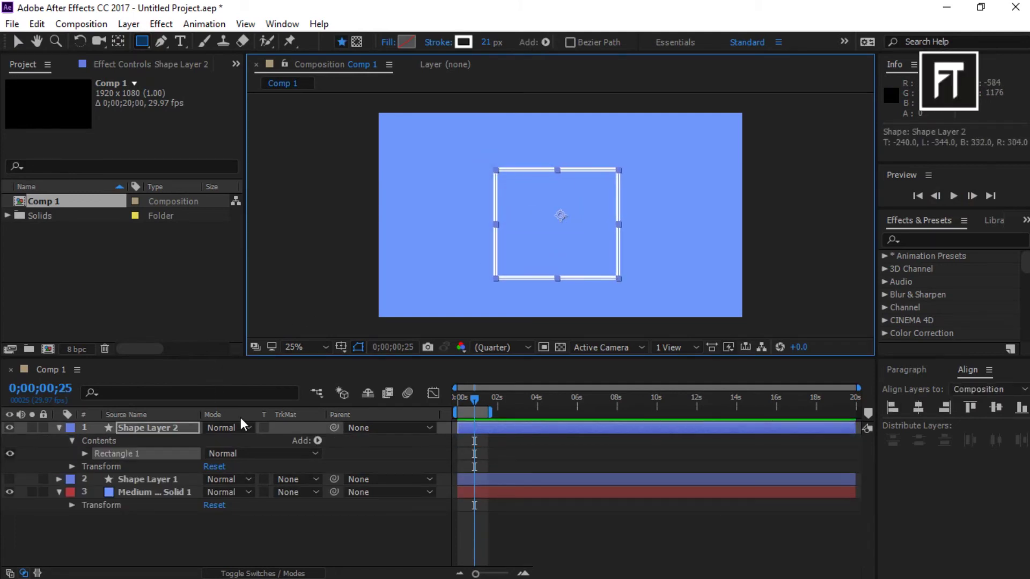
# Step: Add Trim Paths to the rectangle and trim away part of its outline
pyautogui.click(316, 442)
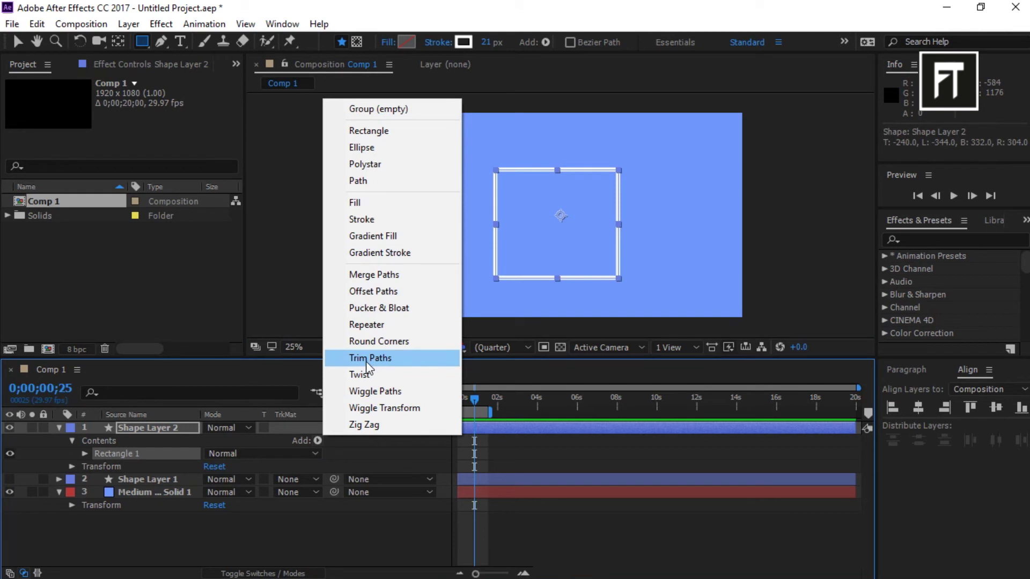
pyautogui.click(385, 363)
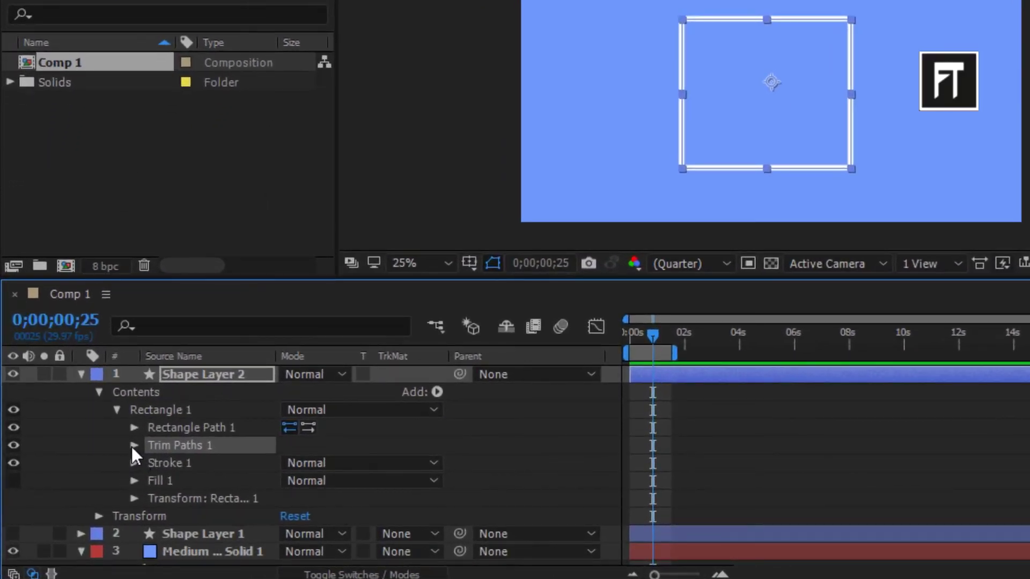
pyautogui.click(134, 445)
pyautogui.moveTo(294, 463); pyautogui.dragTo(396, 468)
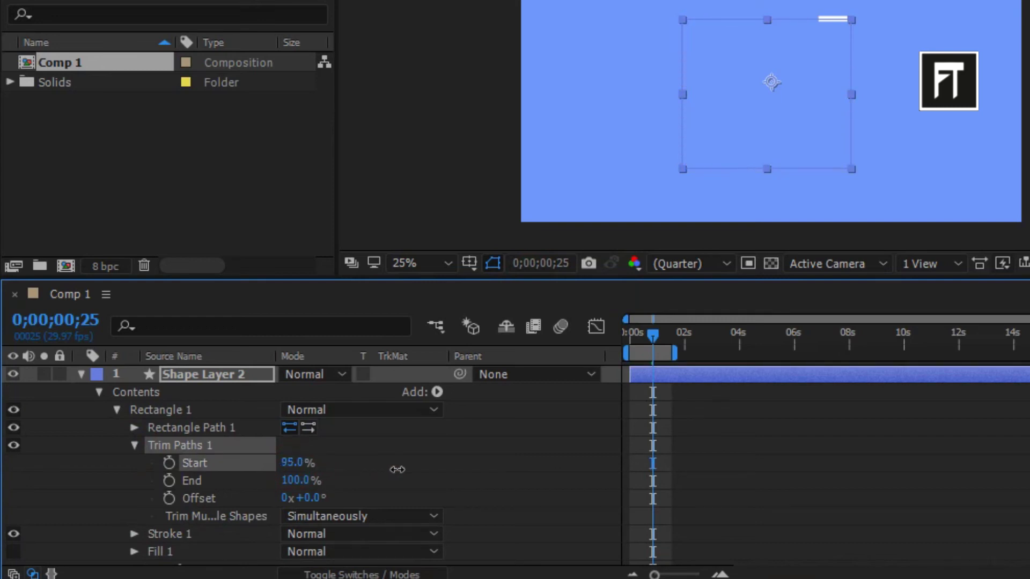
# Step: Keyframe trim Start from 100% to about 53% at two seconds
pyautogui.click(632, 332)
pyautogui.hotkey('alt', 'shift', 's')
pyautogui.moveTo(633, 332); pyautogui.dragTo(685, 332)
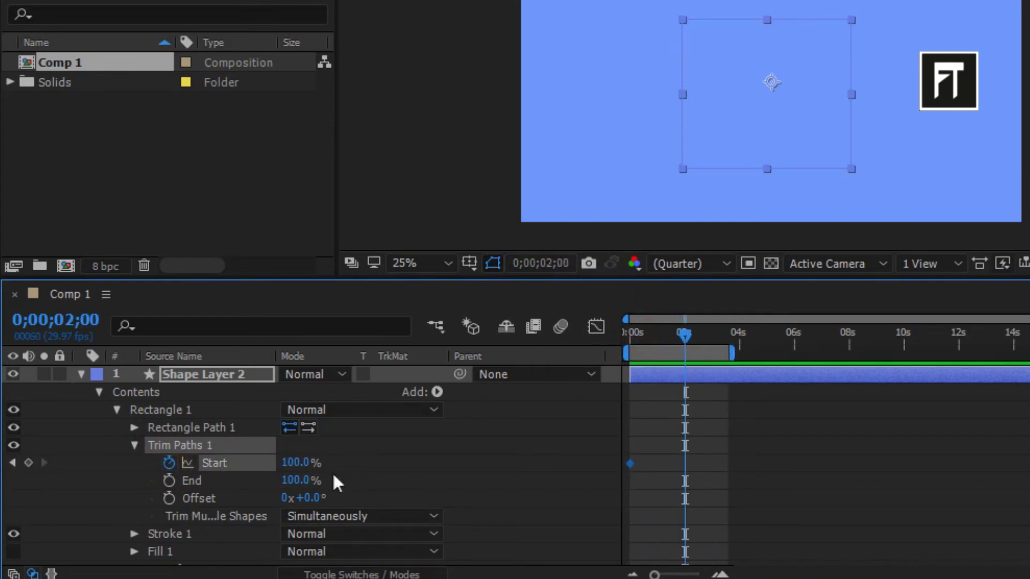
pyautogui.moveTo(298, 463); pyautogui.dragTo(269, 474)
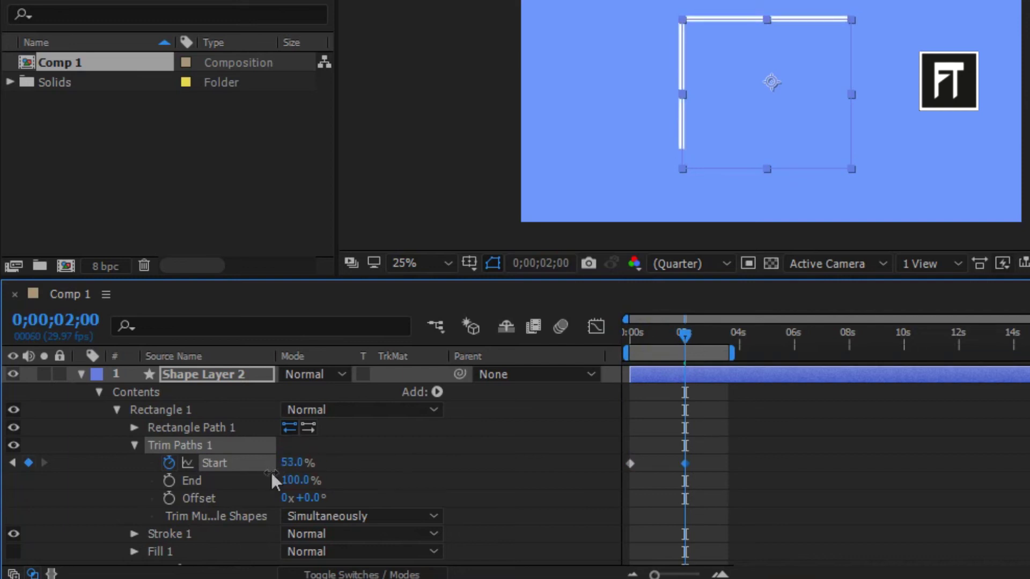
# Step: Keyframe the trim Offset with rotations so the outline spins
pyautogui.click(170, 497)
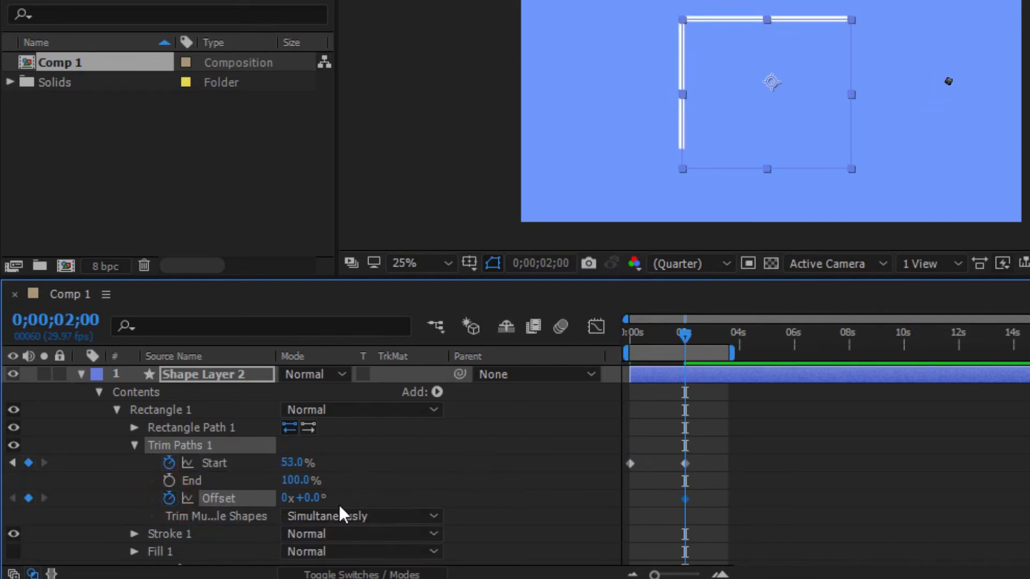
pyautogui.moveTo(310, 498); pyautogui.dragTo(347, 497)
pyautogui.moveTo(685, 334); pyautogui.dragTo(634, 335)
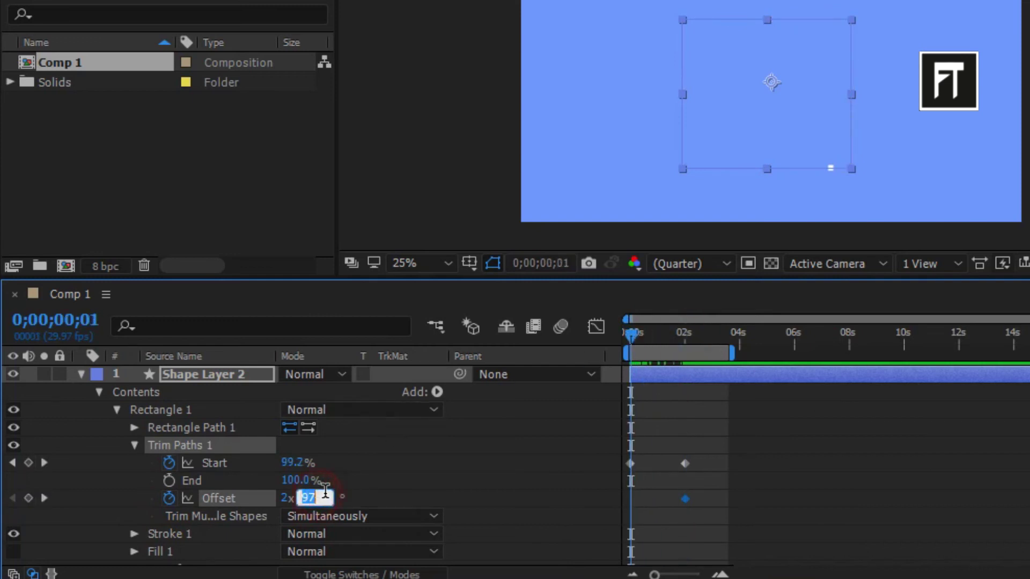
pyautogui.write('0x +0.0°')
pyautogui.click(289, 498)
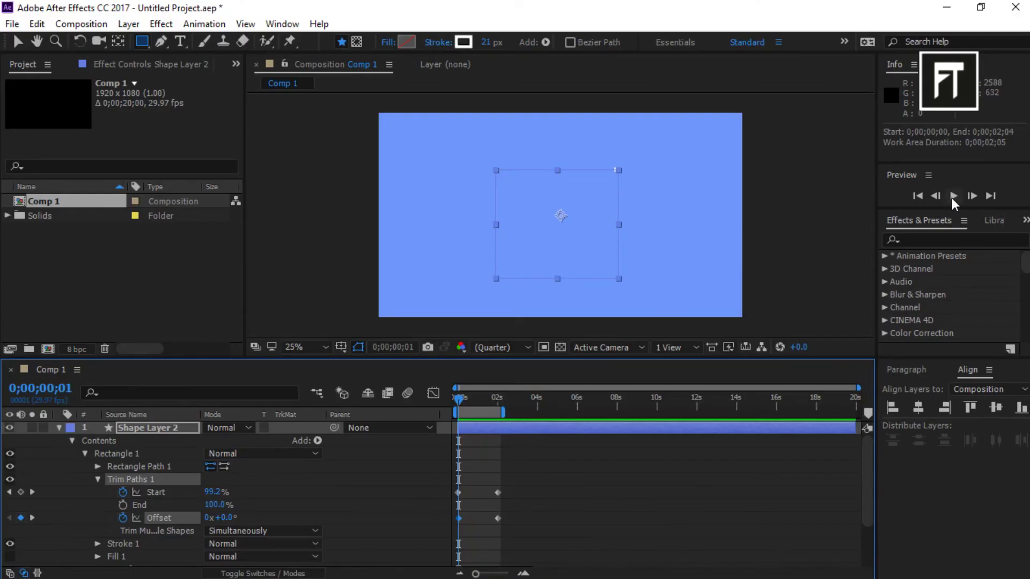
# Step: Preview the trim path animation and collapse the rectangle layer
pyautogui.click(952, 199)
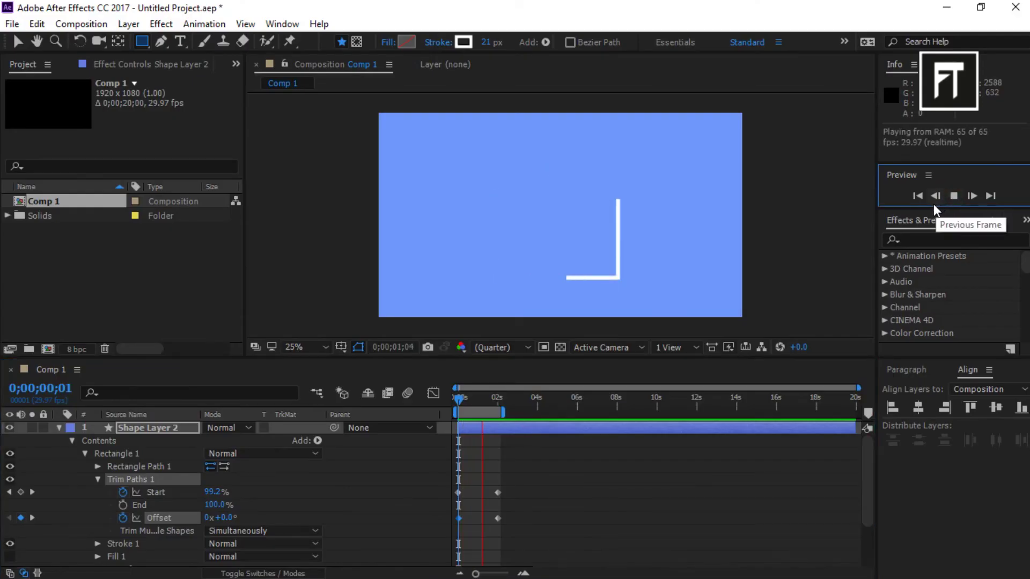
pyautogui.press('space')
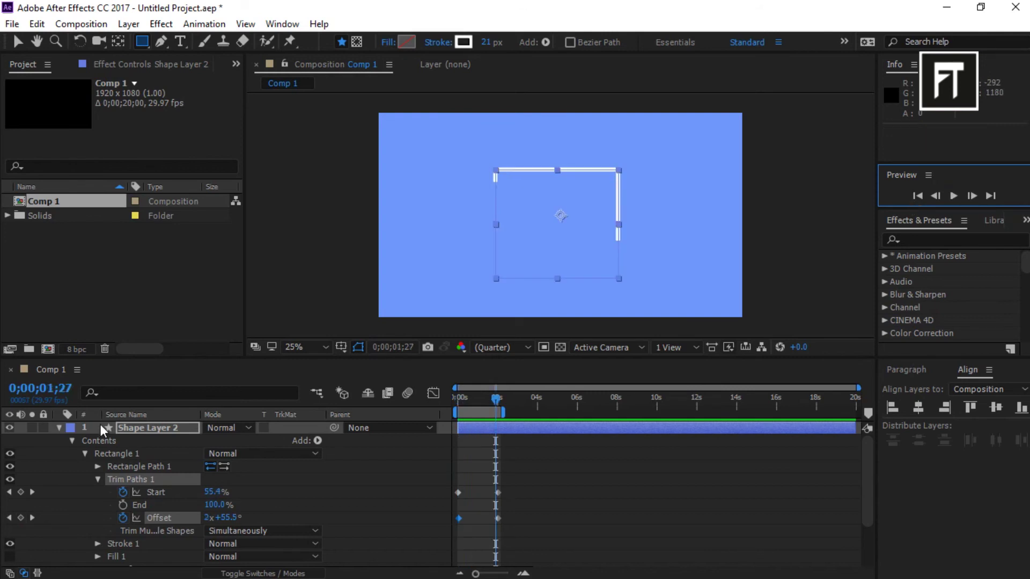
pyautogui.click(59, 428)
# Step: Hide the rectangle layer and draw a circle at the composition centre with the Ellipse tool
pyautogui.click(170, 506)
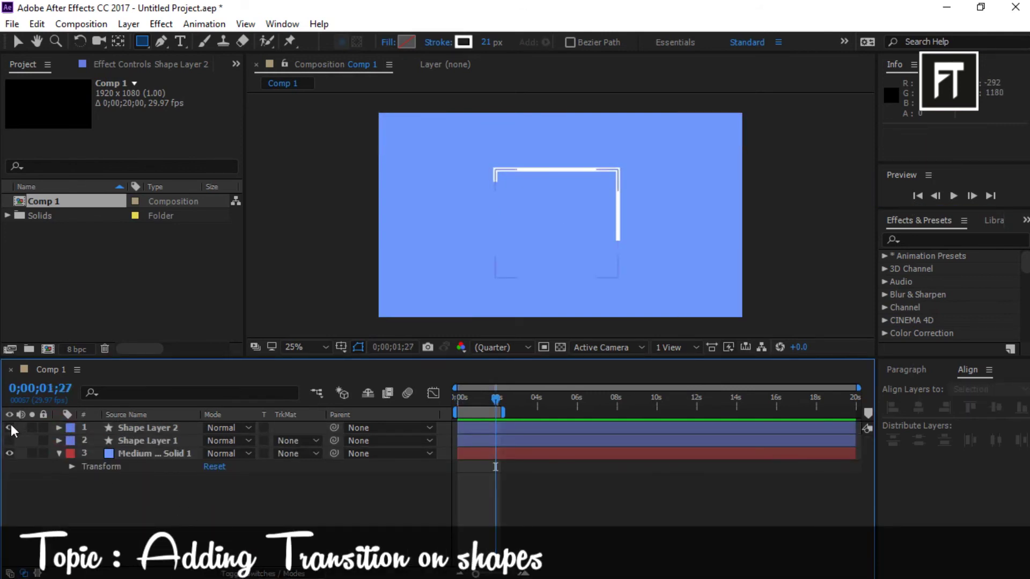
pyautogui.click(10, 428)
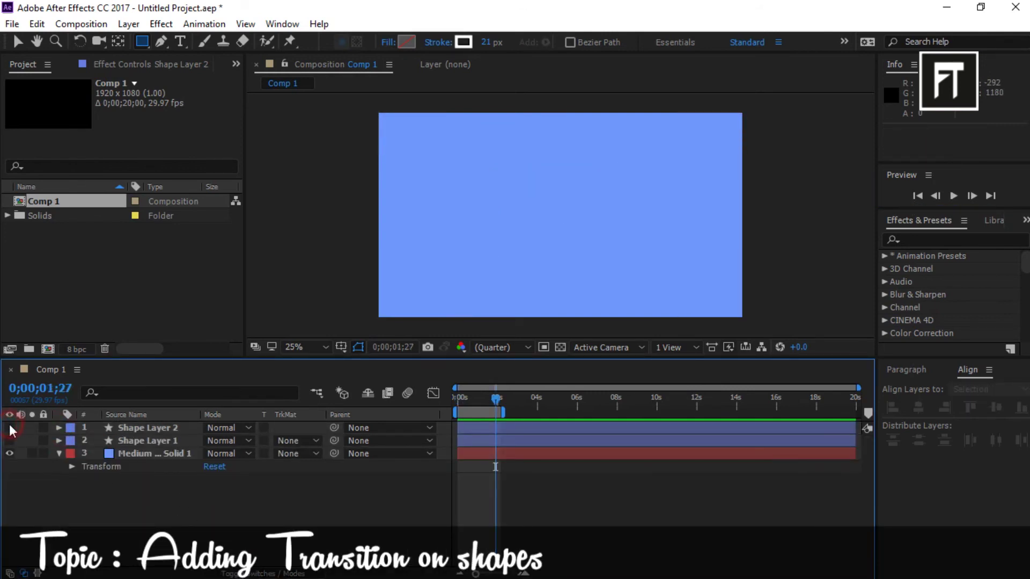
pyautogui.click(145, 43)
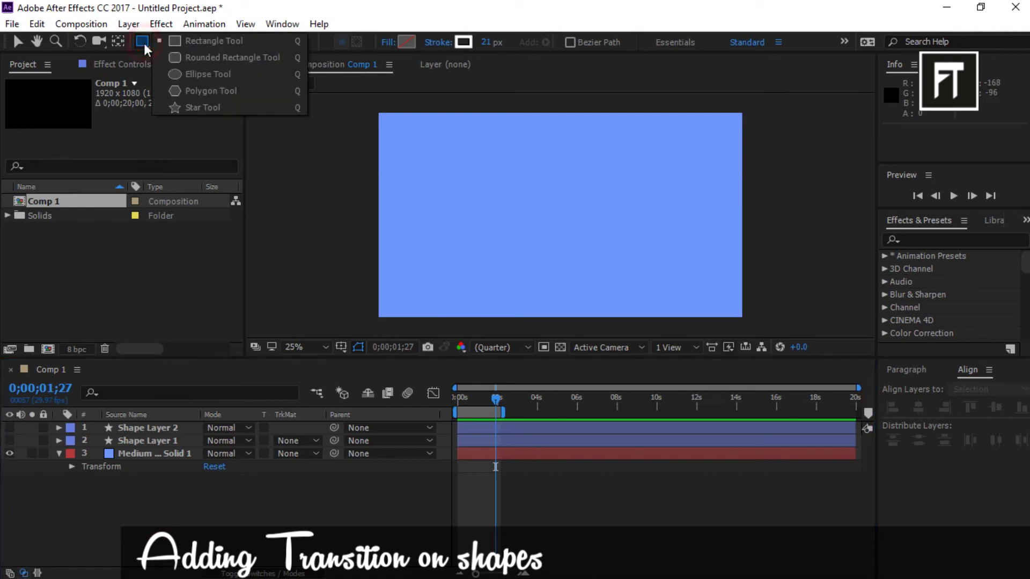
pyautogui.click(205, 75)
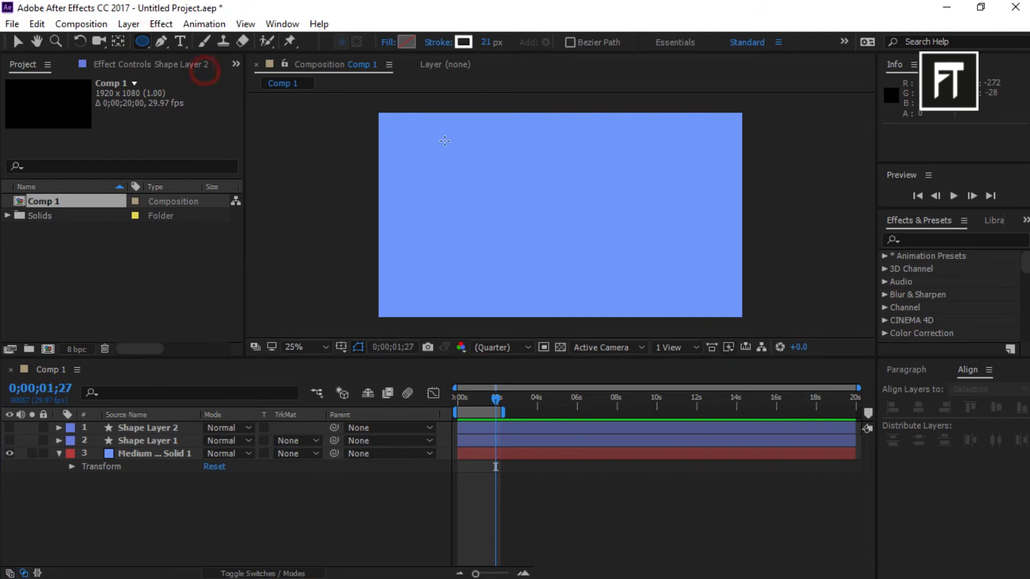
pyautogui.moveTo(487, 159); pyautogui.dragTo(620, 285)
# Step: Give the circle a solid white fill
pyautogui.click(397, 41)
pyautogui.click(619, 204)
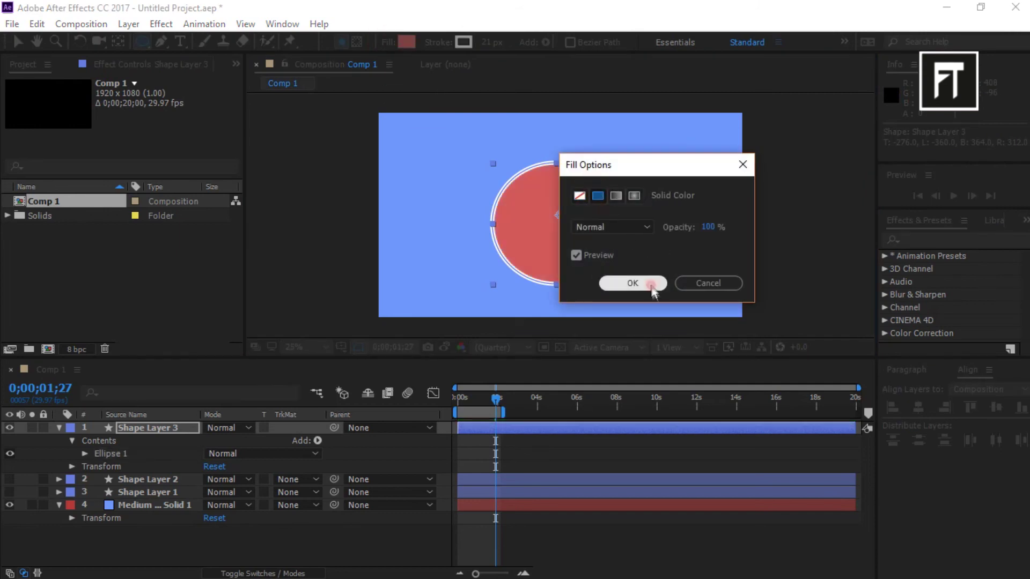
pyautogui.click(623, 283)
pyautogui.moveTo(185, 237); pyautogui.dragTo(76, 202)
pyautogui.click(406, 199)
pyautogui.scroll(-5, 933, 310)
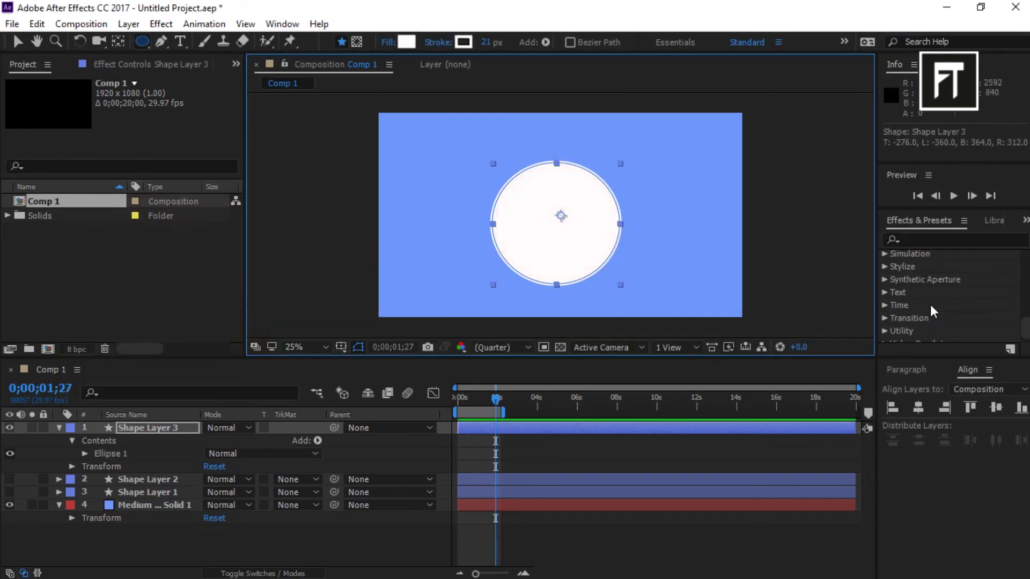
# Step: Apply Transition > Radial Wipe to the circle layer and test Transition Completion
pyautogui.click(885, 318)
pyautogui.scroll(-3, 973, 299)
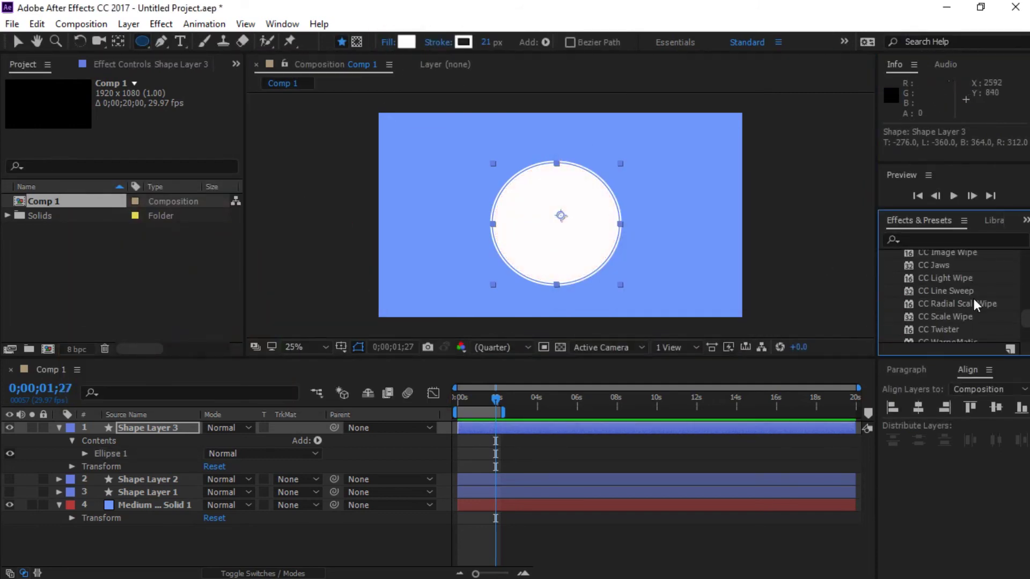
pyautogui.scroll(-3, 973, 299)
pyautogui.scroll(-2, 973, 296)
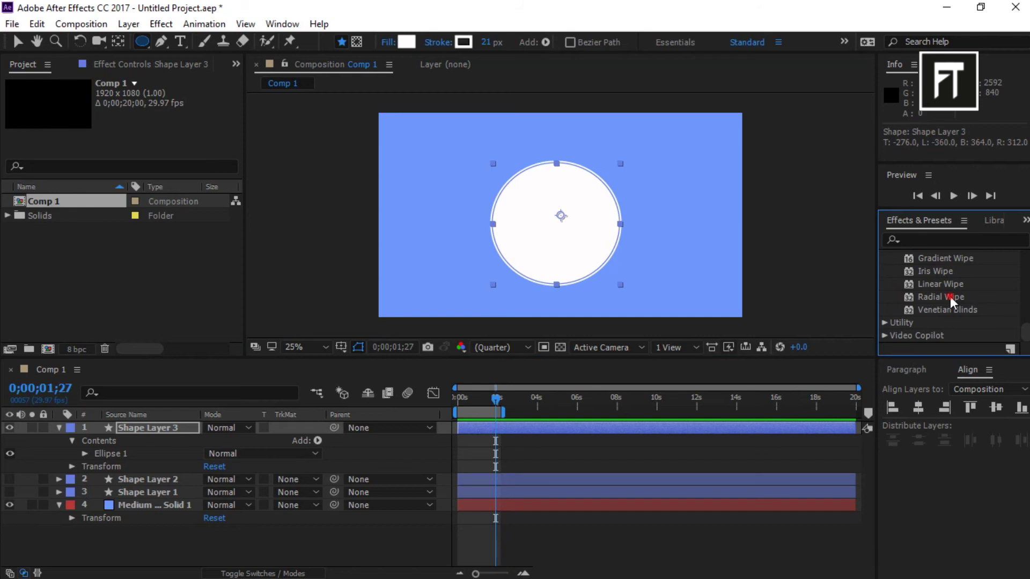
pyautogui.moveTo(950, 297)
pyautogui.mouseDown()
pyautogui.moveTo(484, 345)
pyautogui.moveTo(173, 425)
pyautogui.mouseUp()
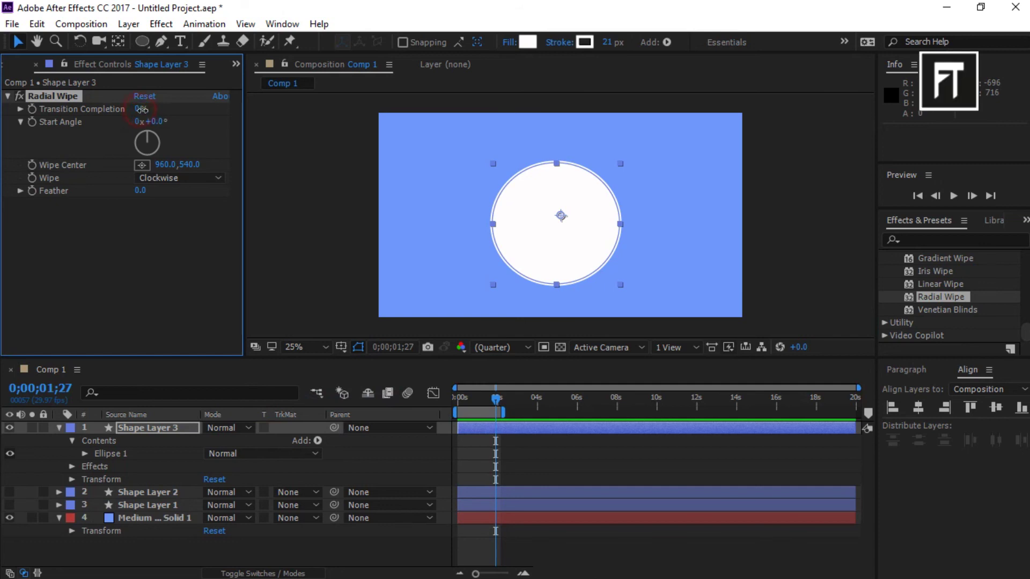
pyautogui.moveTo(142, 110); pyautogui.dragTo(153, 111)
# Step: Keyframe Transition Completion from 0% at the start to 100% near two seconds
pyautogui.moveTo(501, 400); pyautogui.dragTo(470, 399)
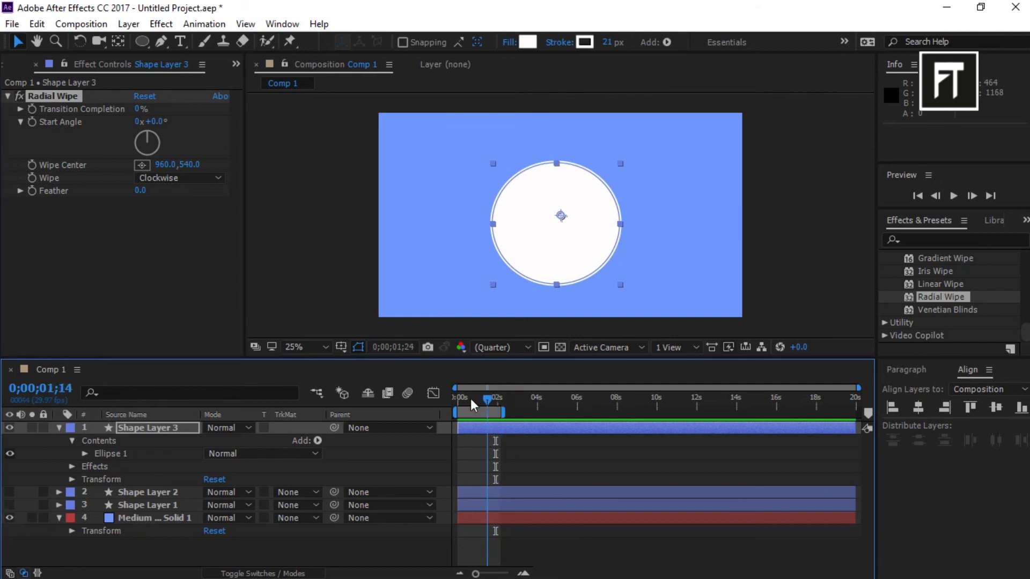
pyautogui.click(32, 109)
pyautogui.moveTo(456, 401); pyautogui.dragTo(481, 402)
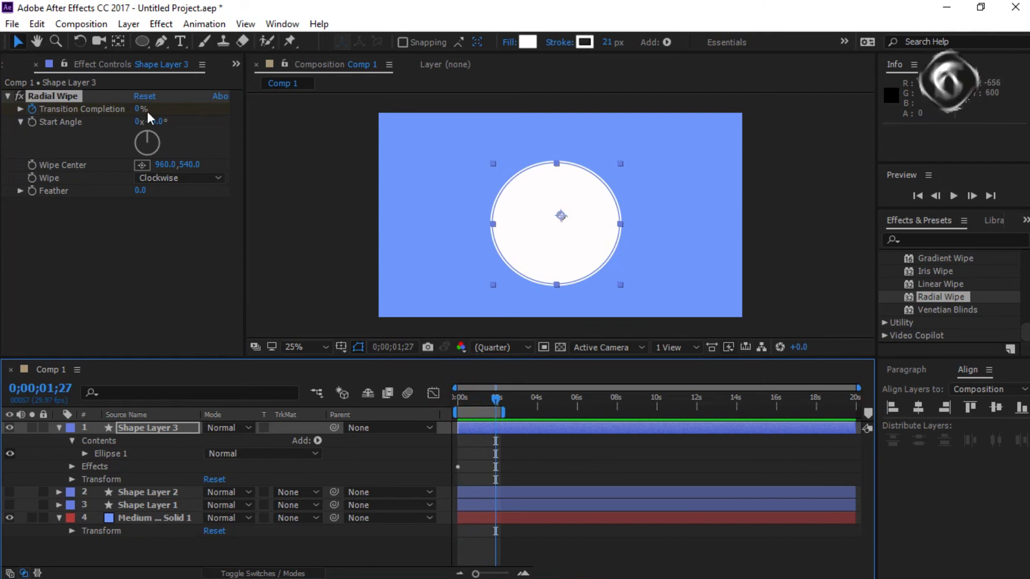
pyautogui.moveTo(142, 109); pyautogui.dragTo(241, 111)
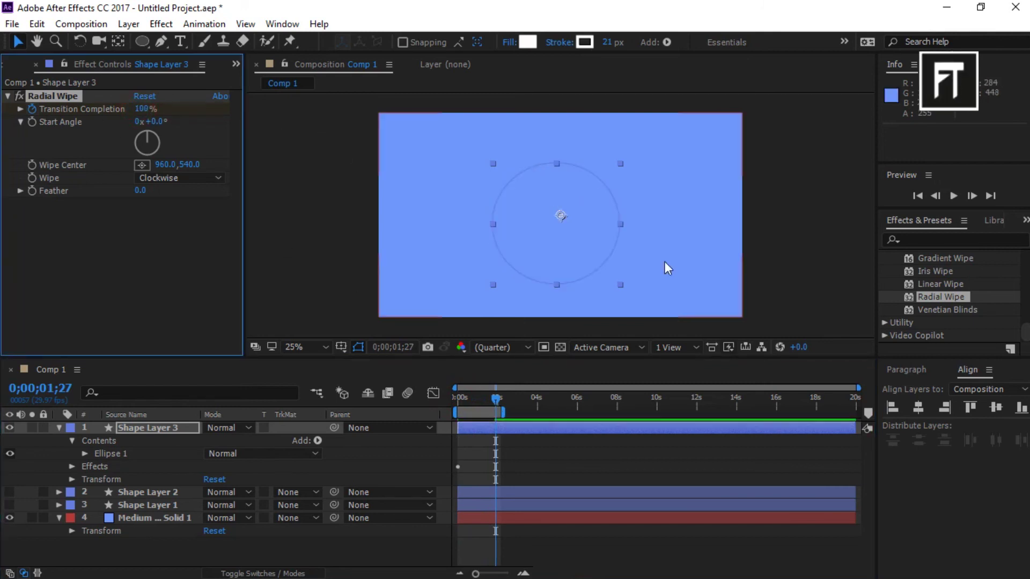
# Step: Preview the radial wipe from the start, then collapse and hide the circle layer
pyautogui.click(915, 196)
pyautogui.click(954, 196)
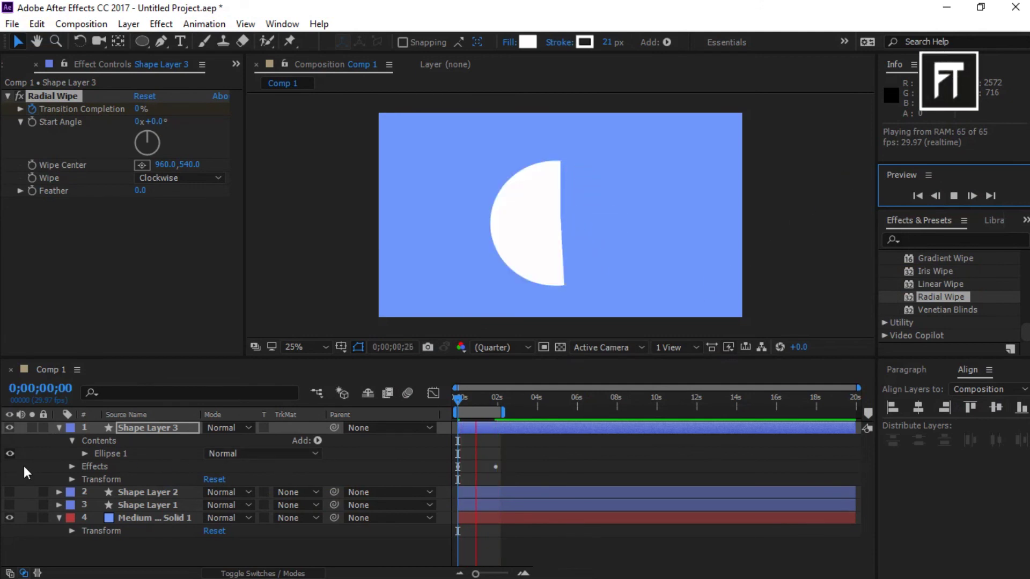
pyautogui.click(61, 431)
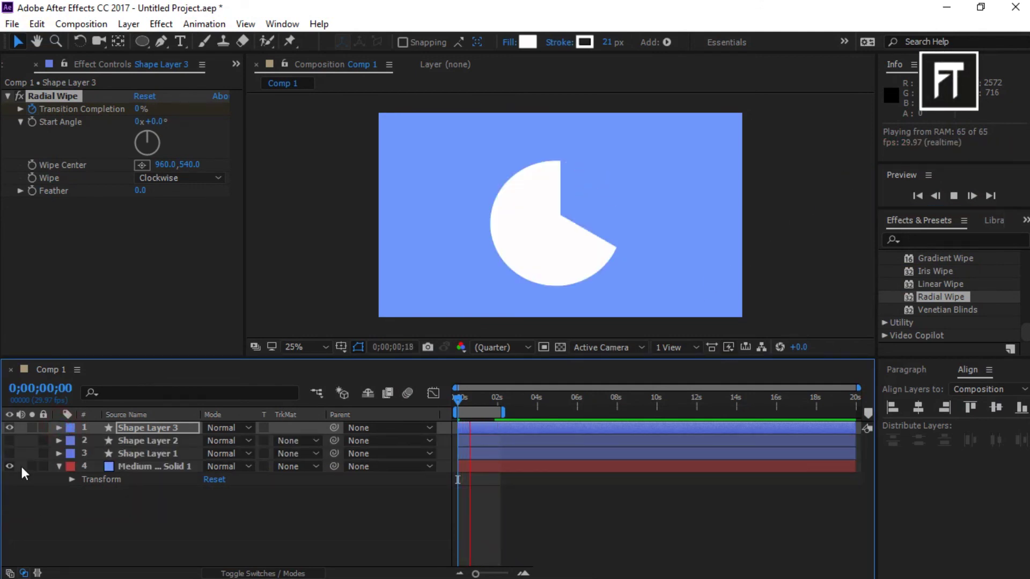
pyautogui.click(10, 428)
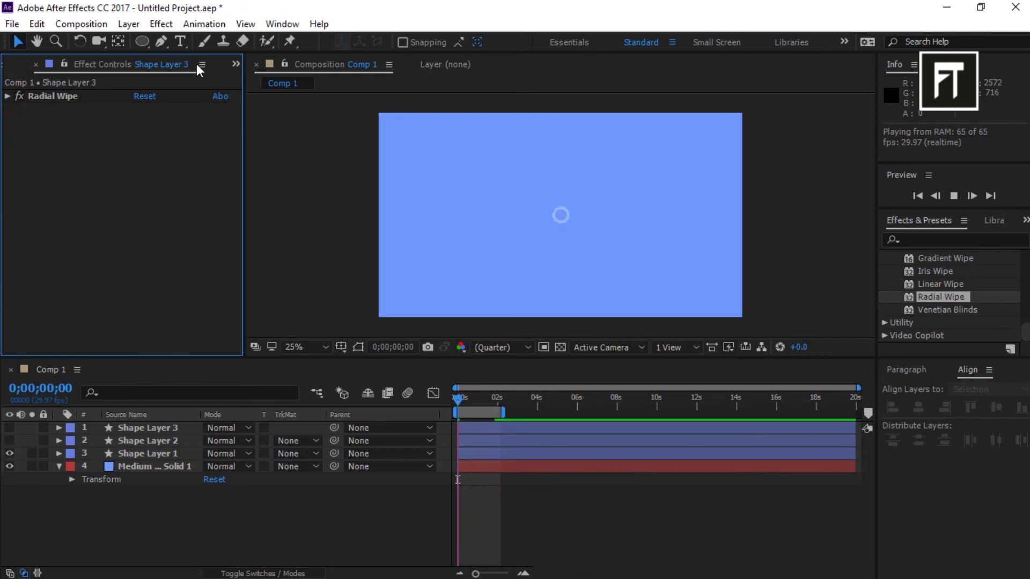
# Step: Draw a two-point pen line rising from below-left of centre to the composition centre
pyautogui.click(165, 43)
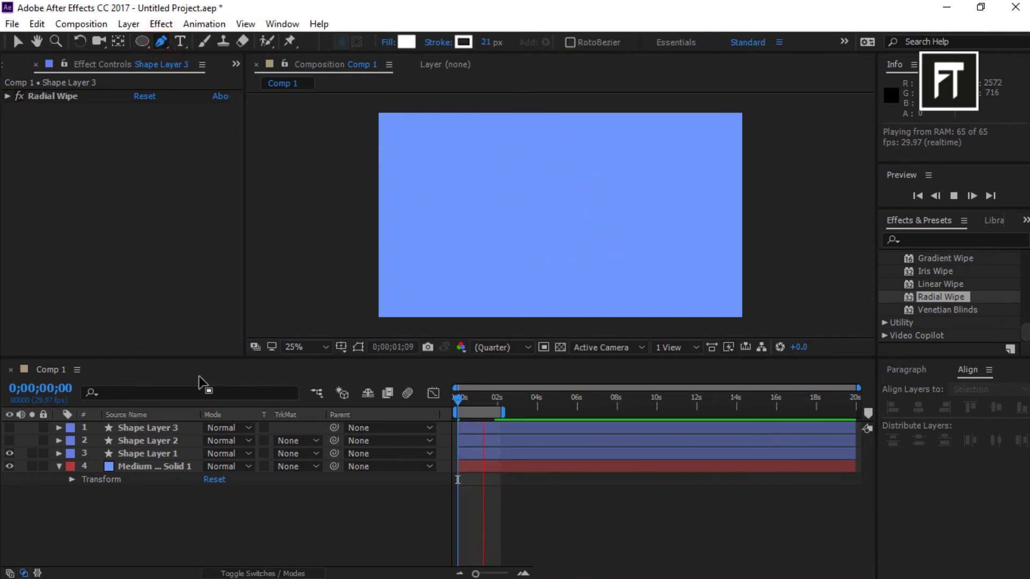
pyautogui.click(230, 529)
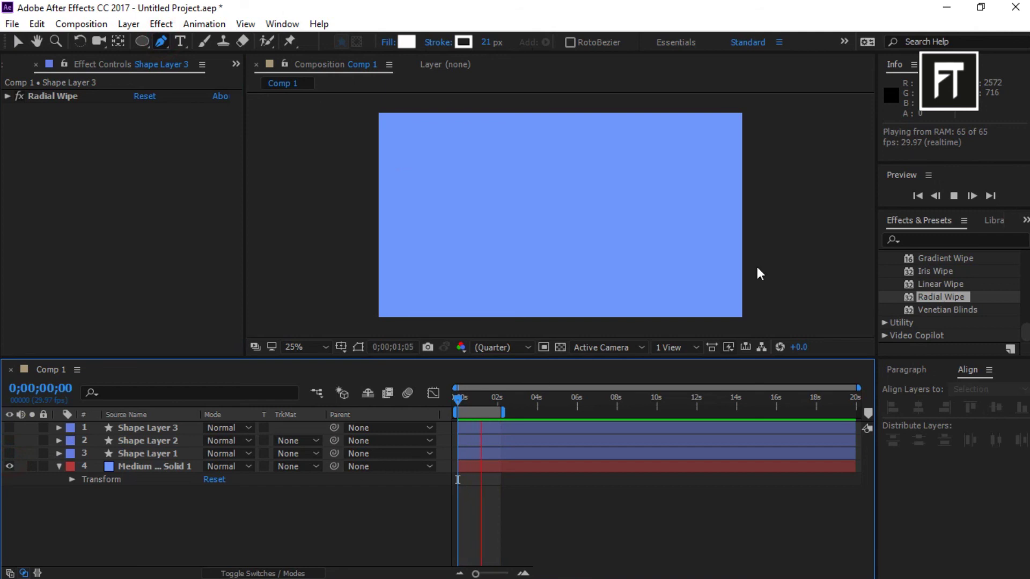
pyautogui.click(953, 195)
pyautogui.click(462, 269)
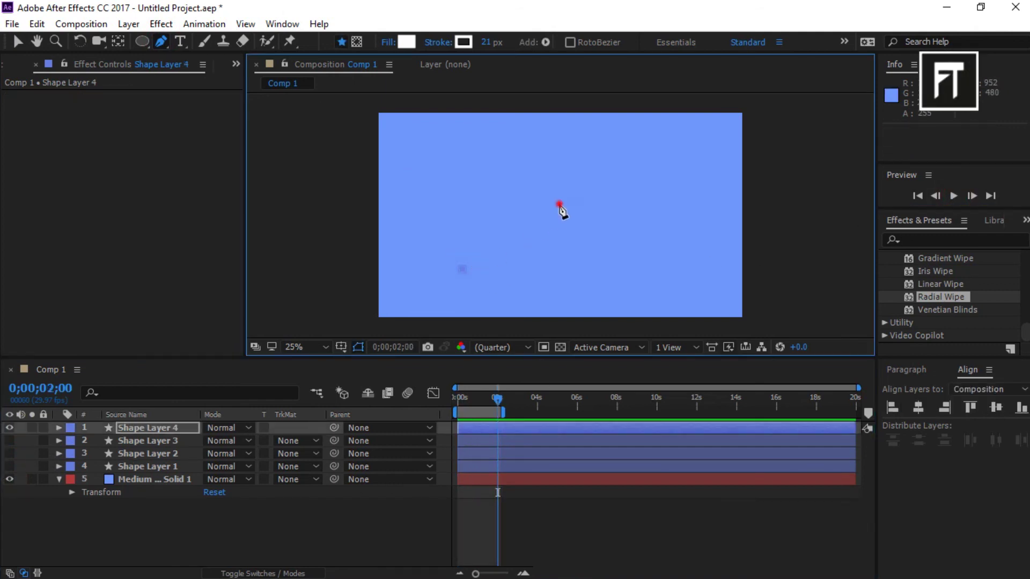
pyautogui.click(554, 208)
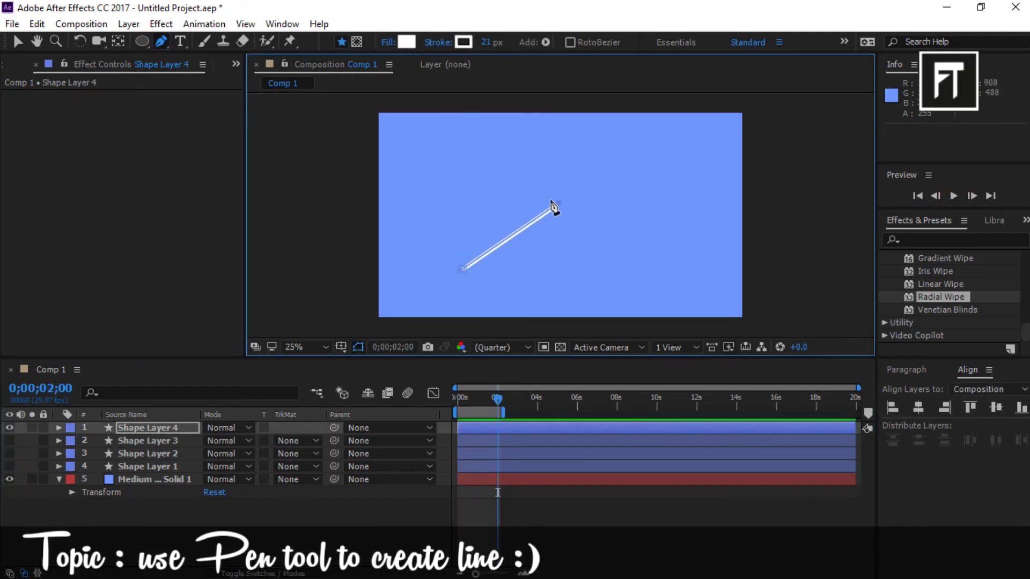
# Step: Move the time under one second, then select Shape Layer 4 and expand its contents
pyautogui.moveTo(496, 398); pyautogui.dragTo(474, 400)
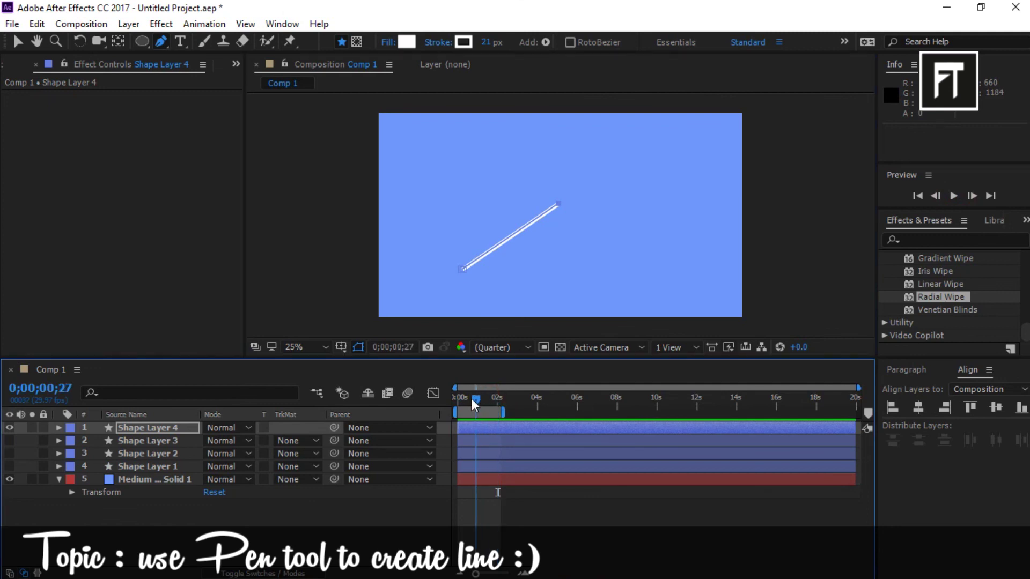
pyautogui.click(136, 430)
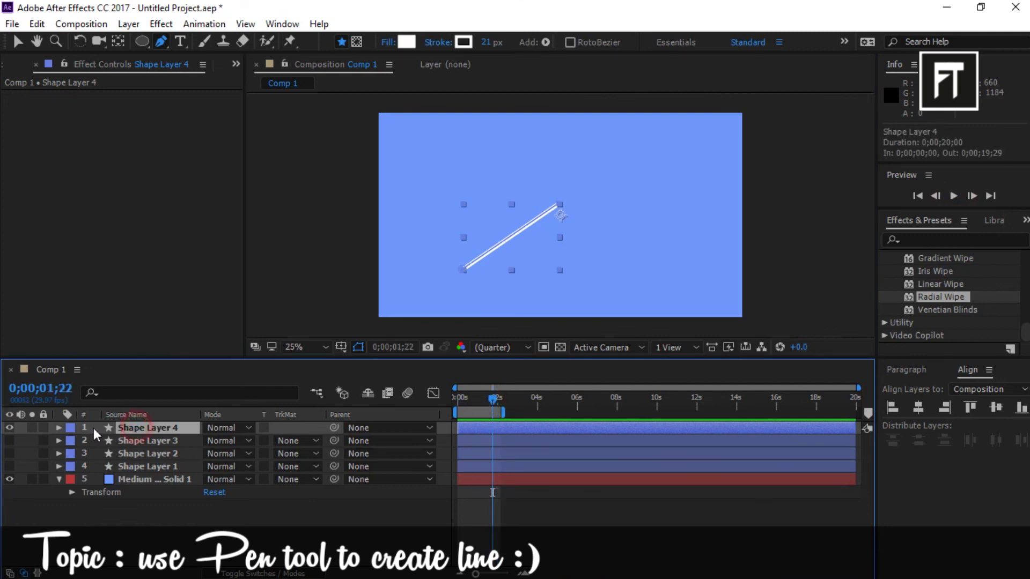
pyautogui.click(59, 428)
pyautogui.click(318, 441)
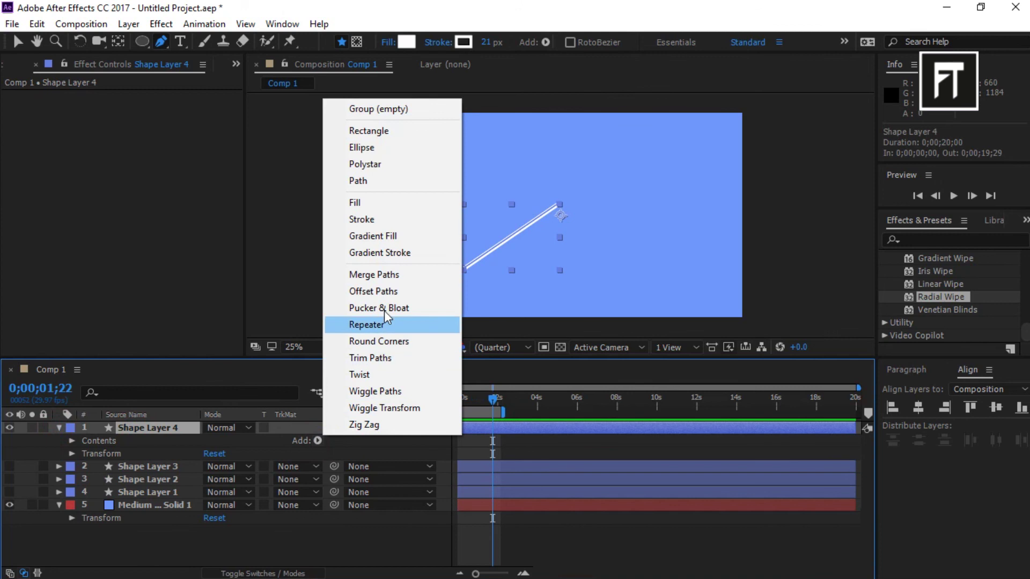
# Step: Add Trim Paths to the line with Start at 23% and Offset at 0x+91°
pyautogui.click(383, 358)
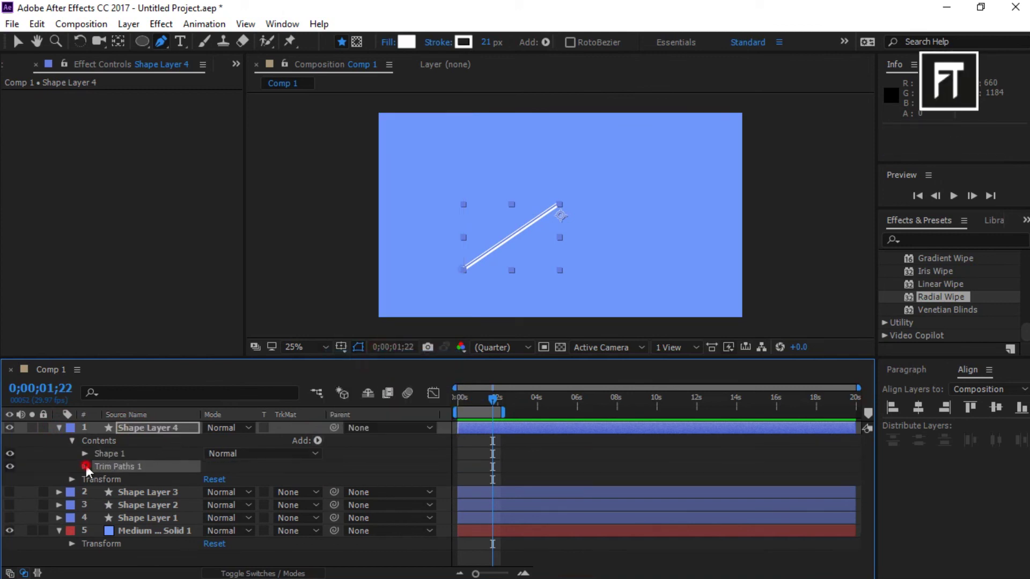
pyautogui.click(85, 467)
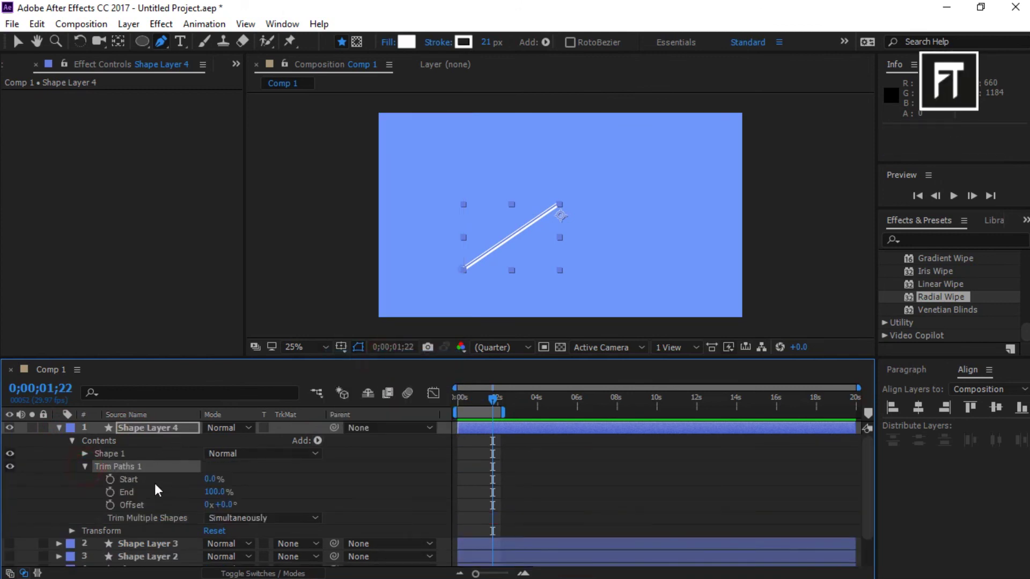
pyautogui.moveTo(209, 482); pyautogui.dragTo(244, 484)
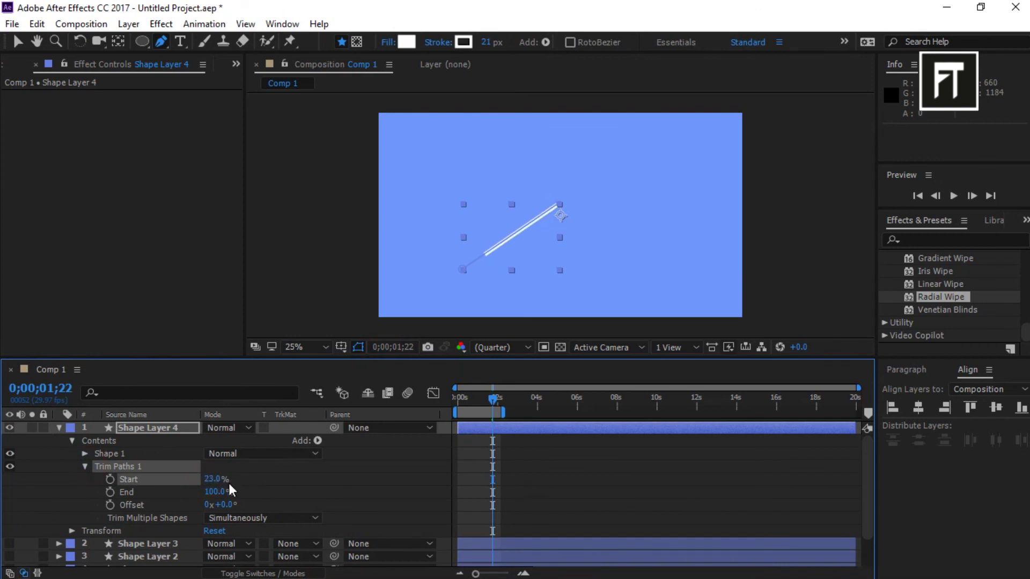
pyautogui.moveTo(223, 506); pyautogui.dragTo(260, 505)
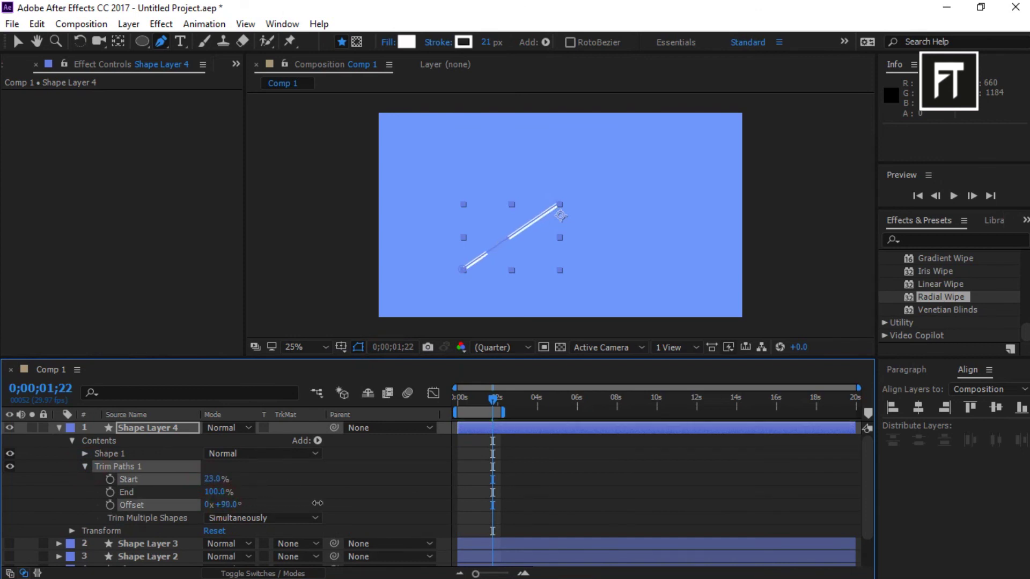
pyautogui.moveTo(708, 467); pyautogui.dragTo(504, 469)
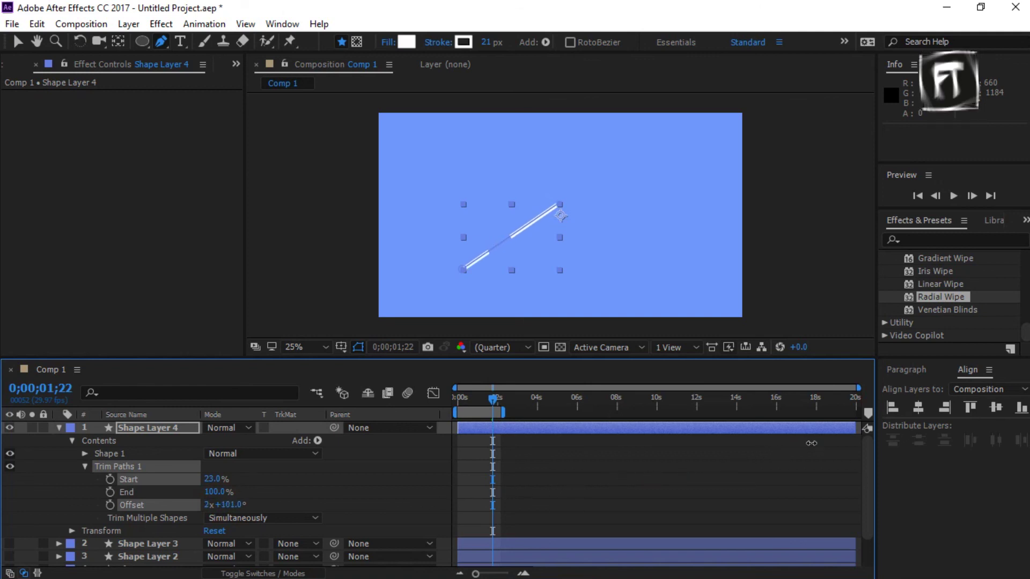